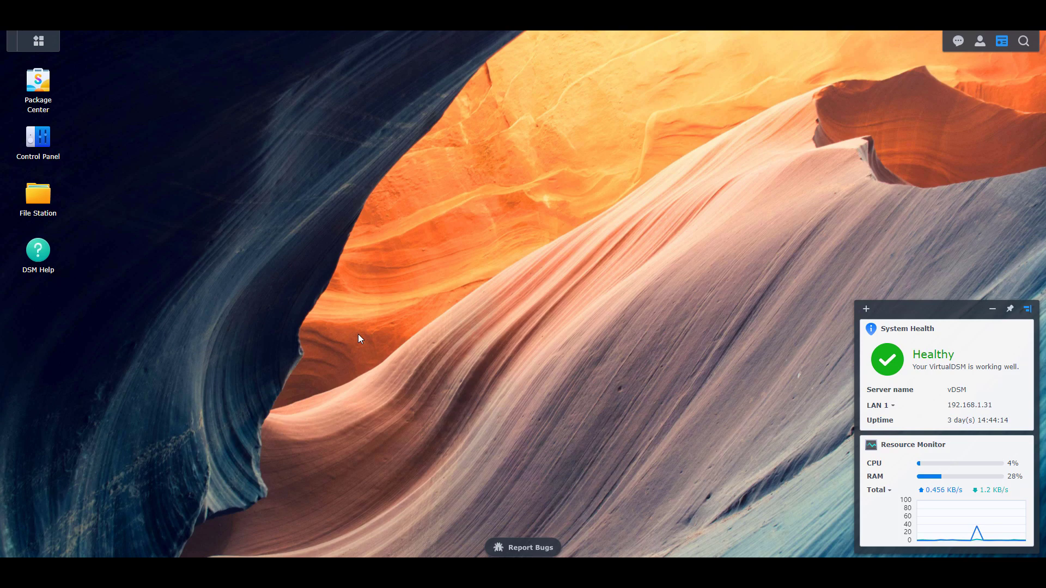
Disable the default admin account immediately in the user settings and save the change
click(52, 142)
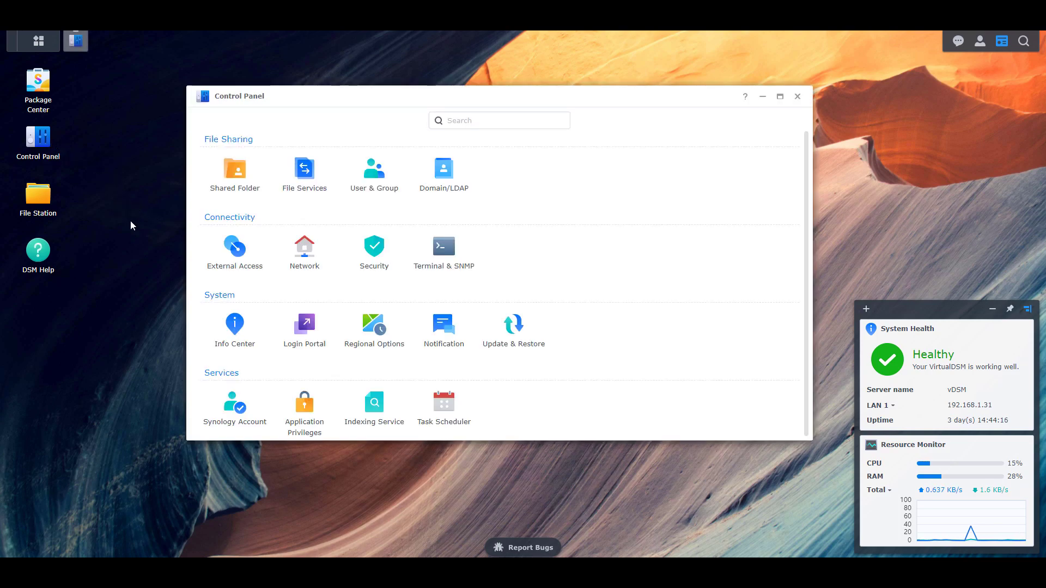
click(367, 185)
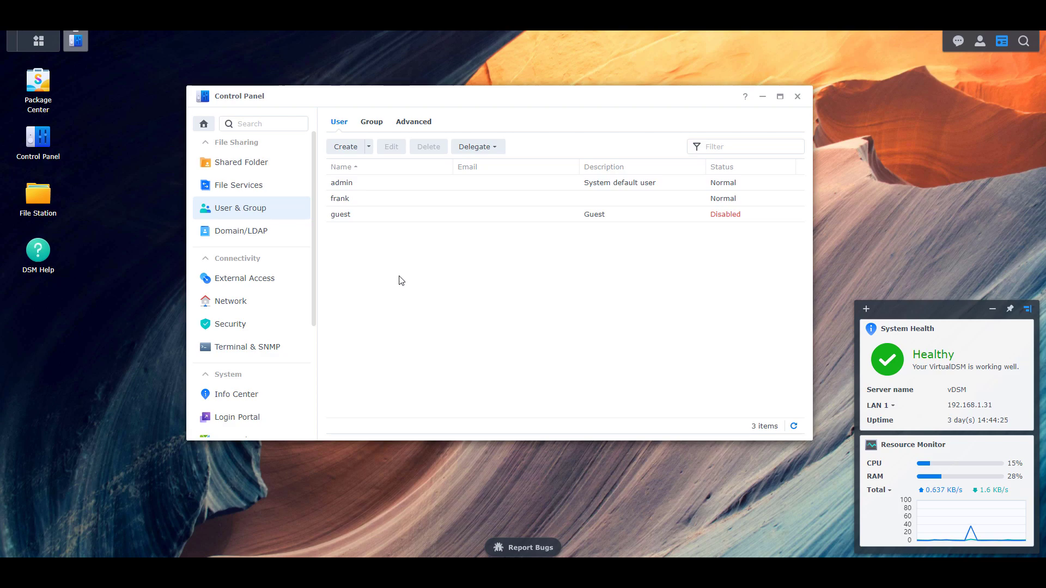
click(370, 185)
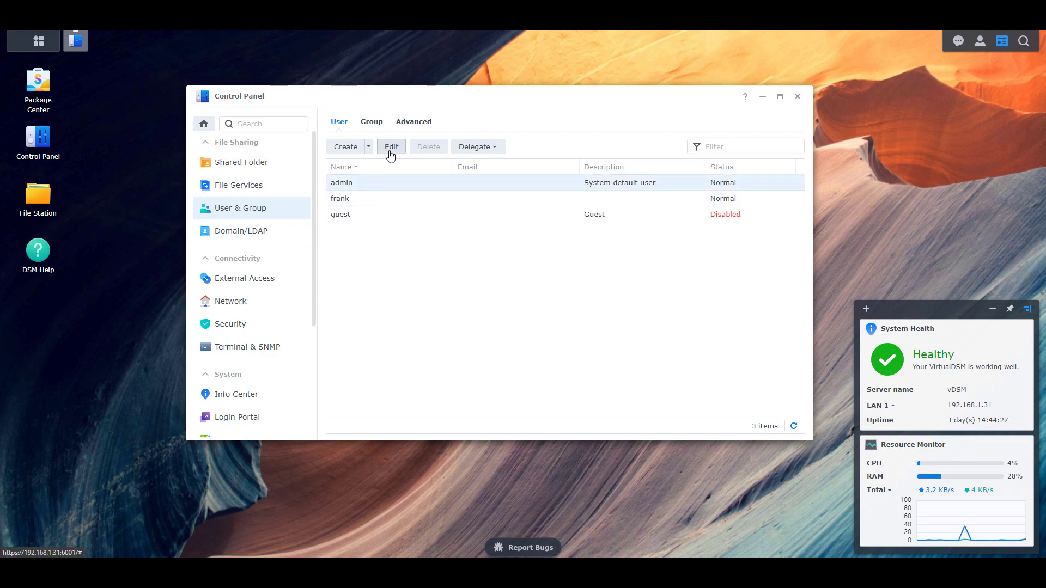
click(390, 155)
click(334, 275)
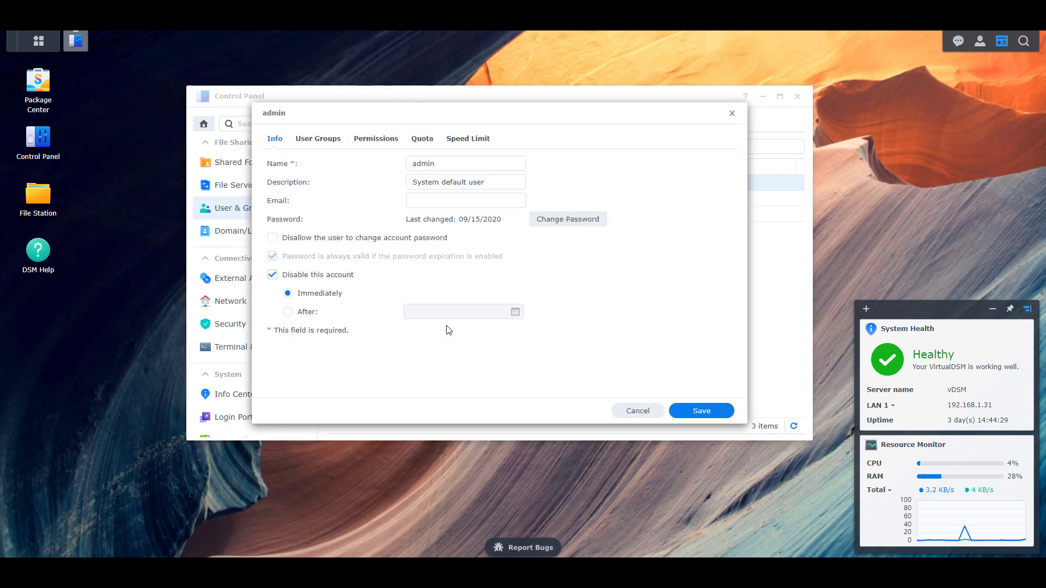
click(703, 413)
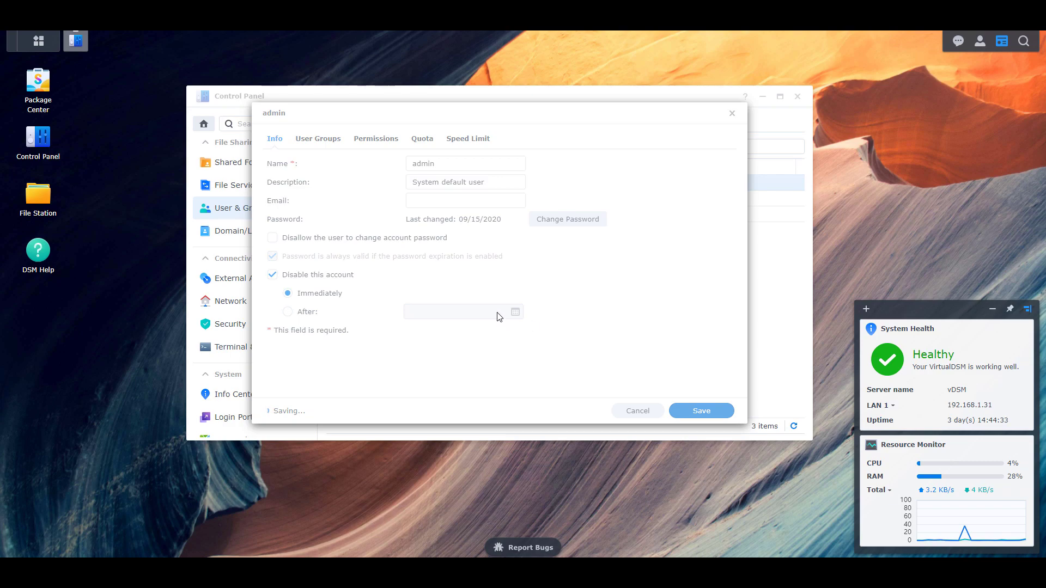
Check the user group membership of the personal administrator account and close its settings without saving
click(366, 205)
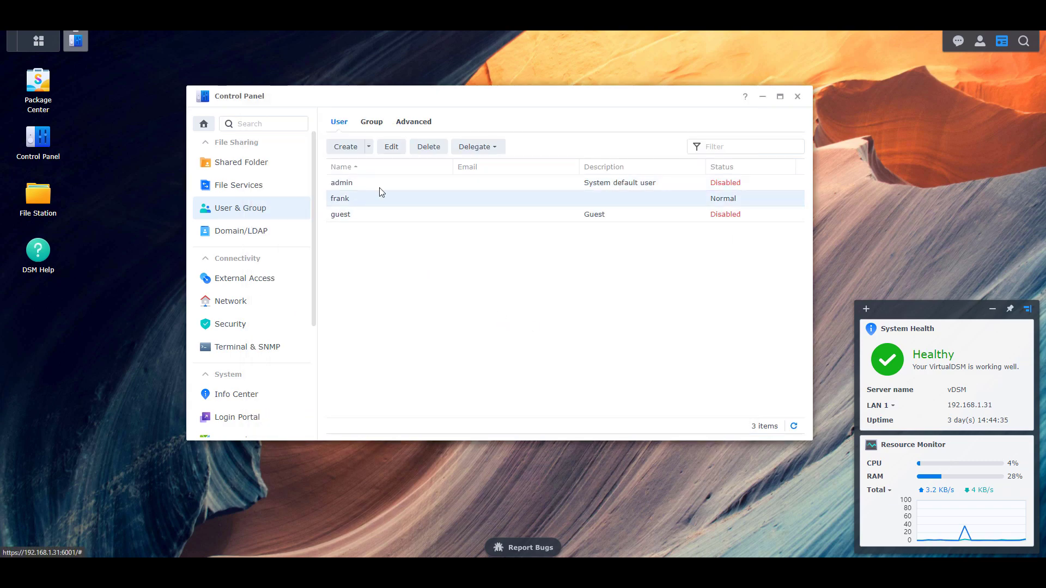
click(391, 146)
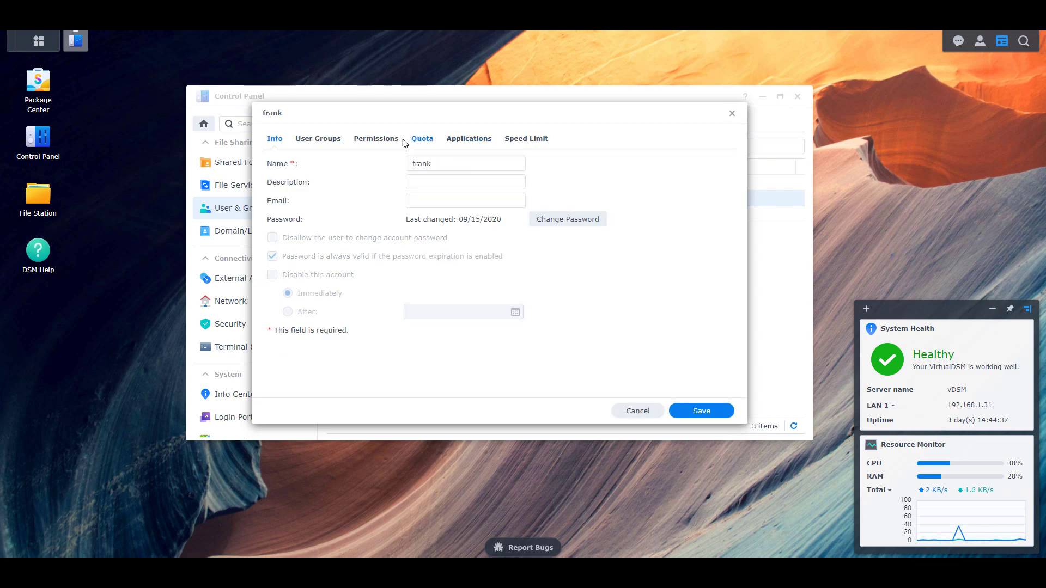
click(378, 141)
click(337, 142)
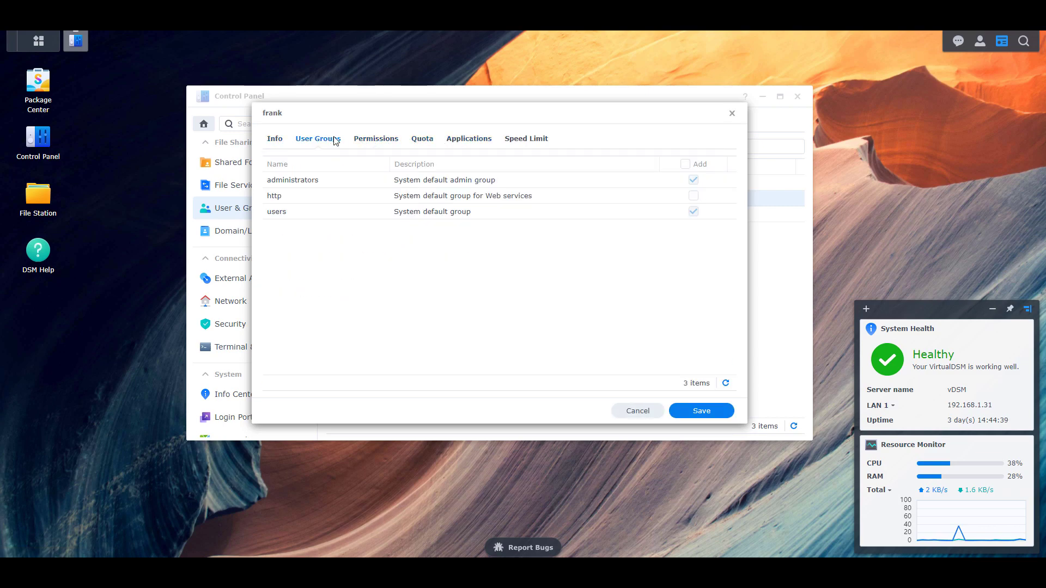
click(694, 180)
click(639, 411)
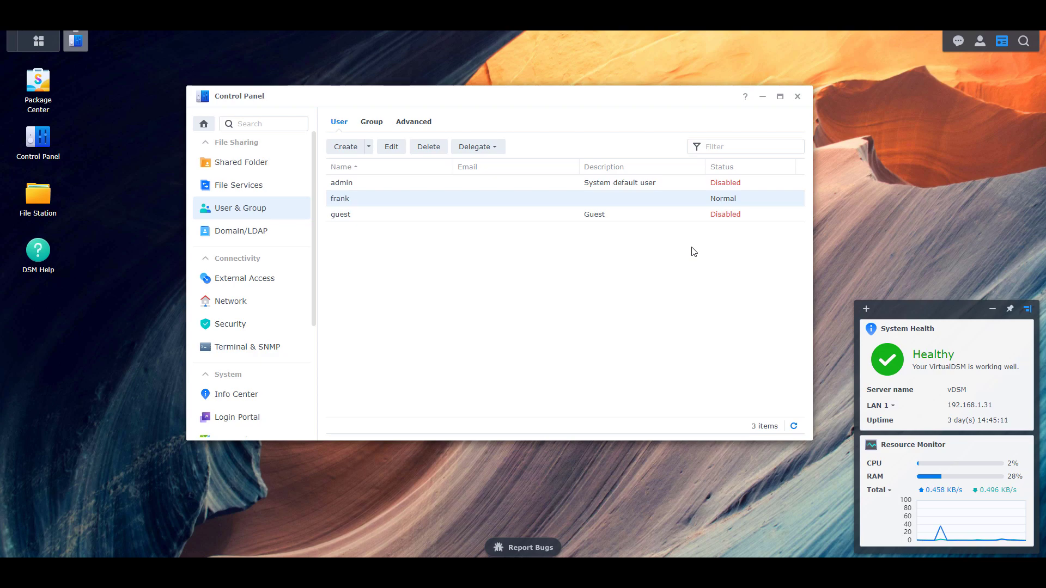
Try to set up verification code (OTP) 2-factor authentication for the signed-in account, entering the current account password and declining the email notification setup
click(978, 45)
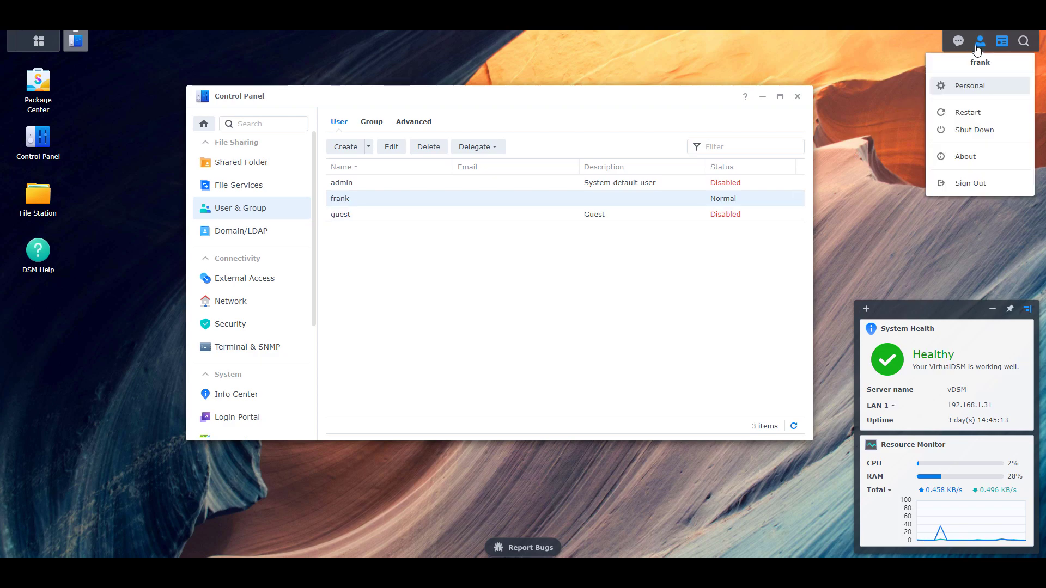
click(974, 86)
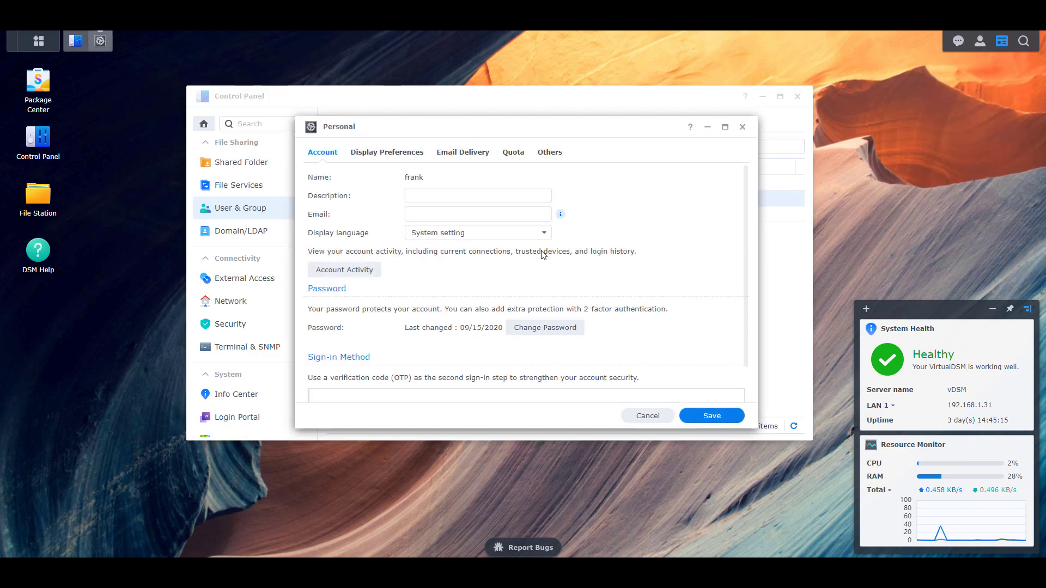
scroll(490, 357, down, 1)
click(484, 370)
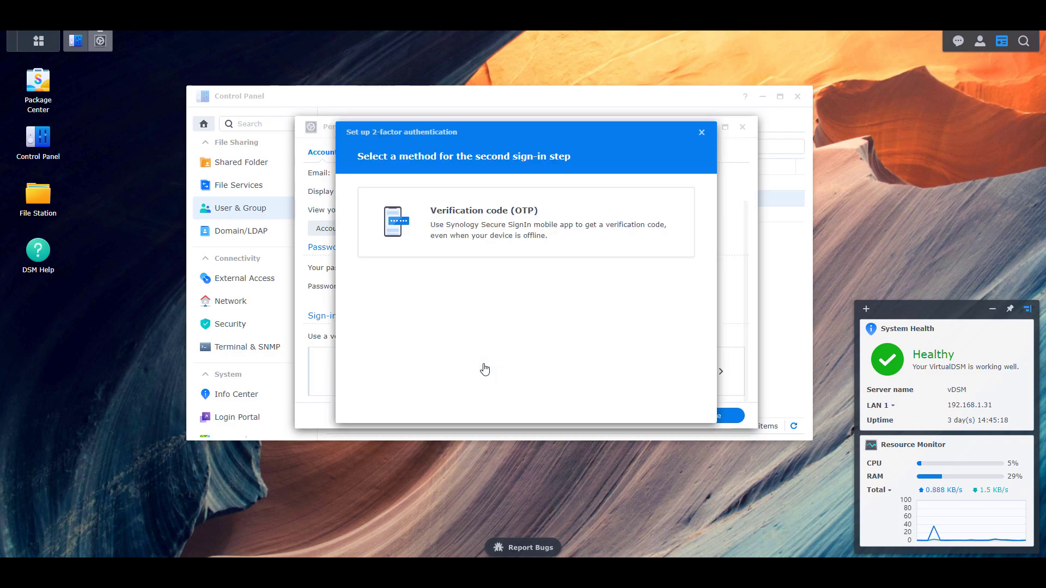
click(467, 247)
click(520, 286)
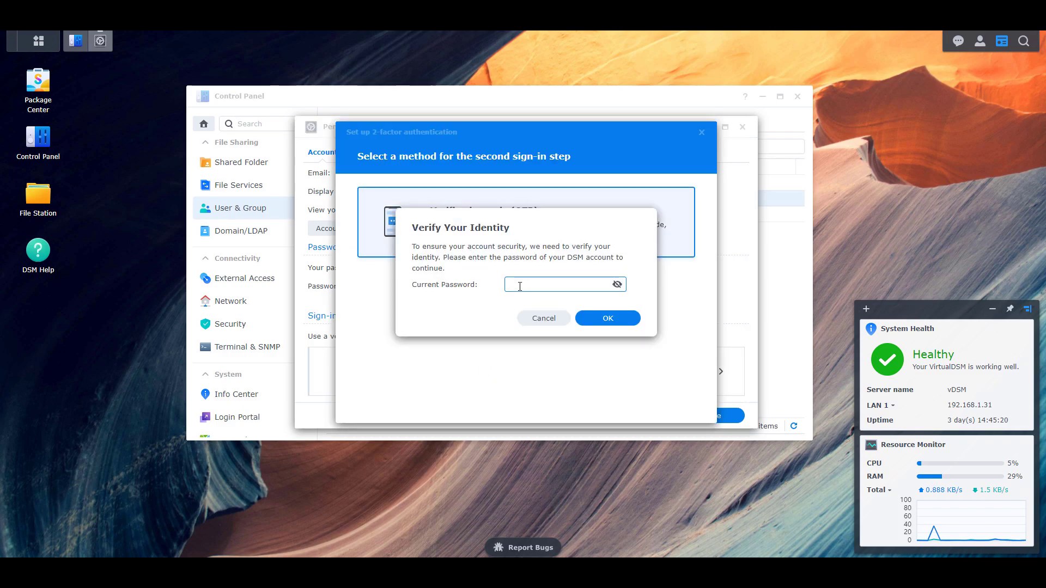
text(***********)
key(Return)
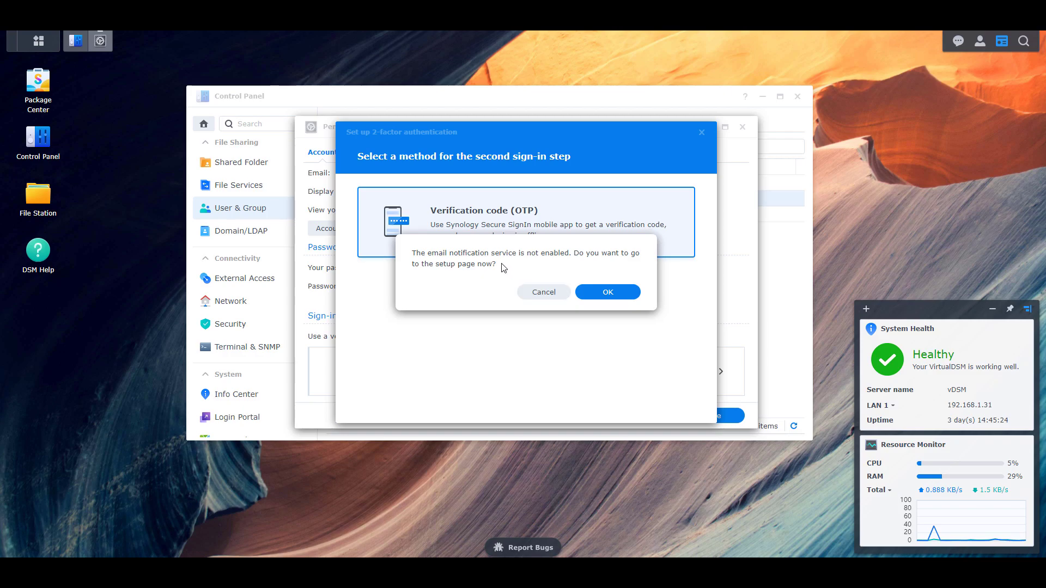
click(550, 295)
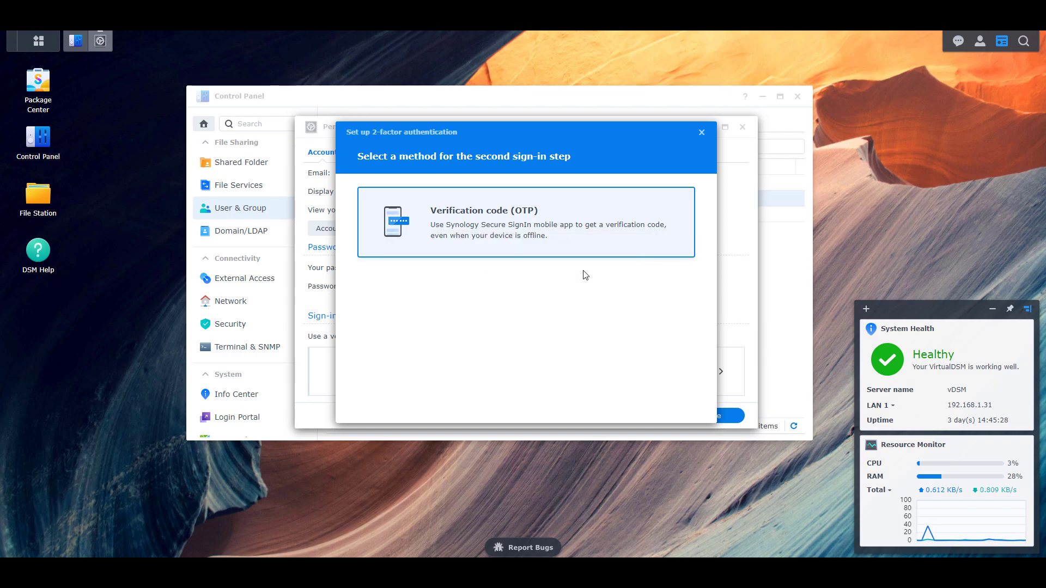
click(702, 132)
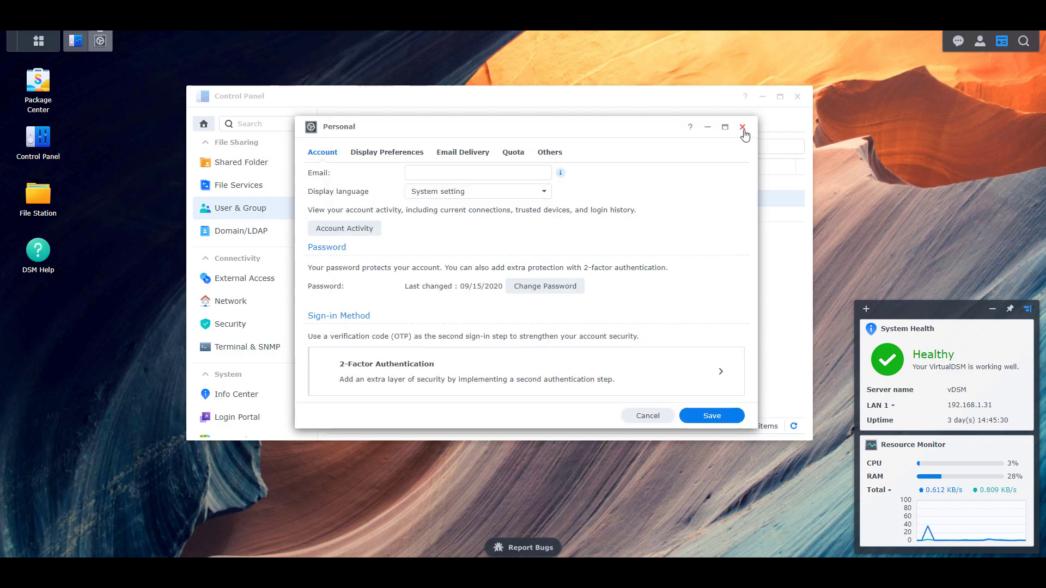
click(743, 128)
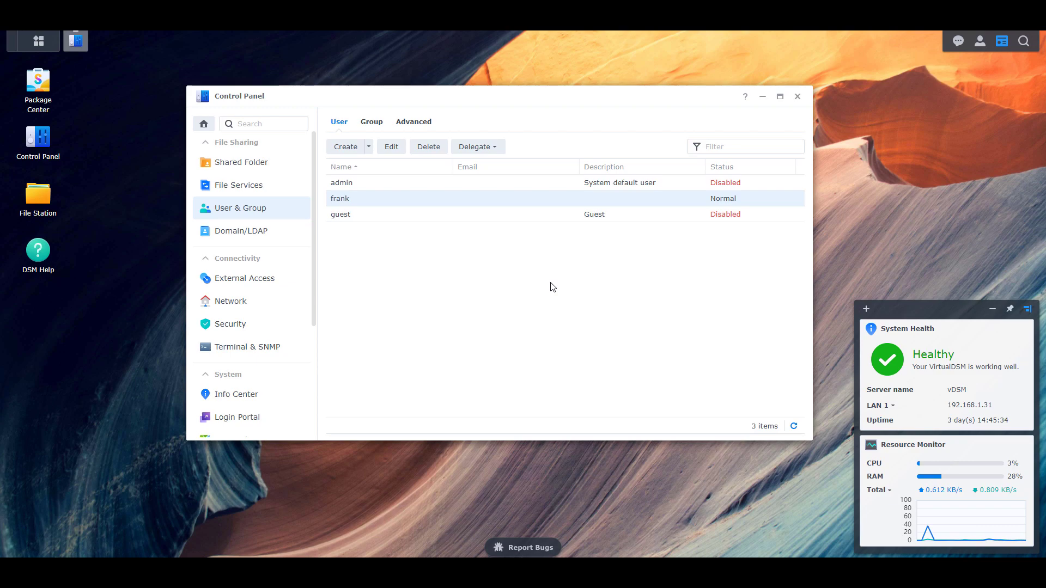
Try to enforce 2-factor authentication for user accounts in the security settings, declining the email notification setup
click(272, 322)
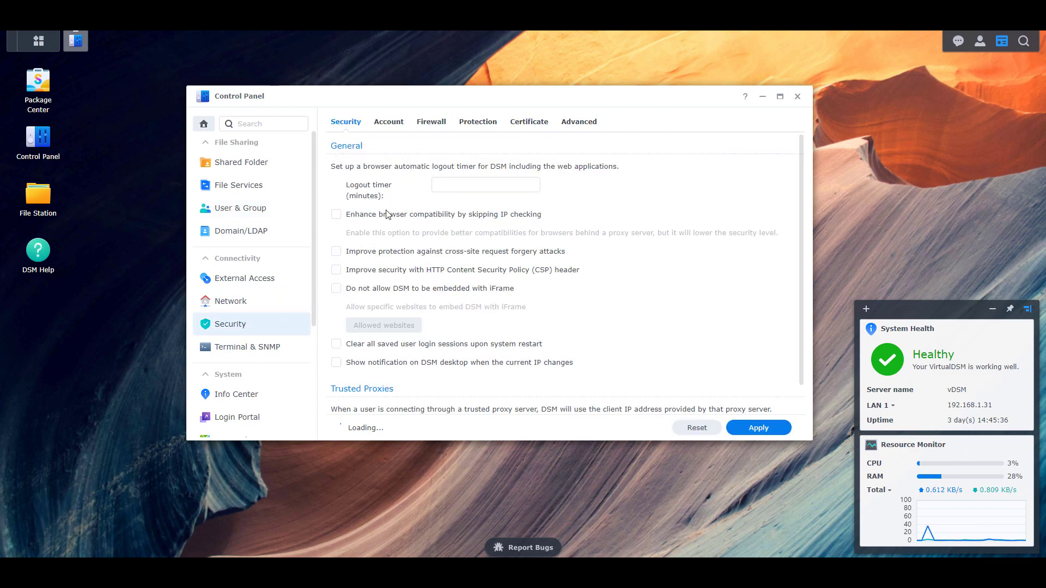
click(475, 124)
click(400, 129)
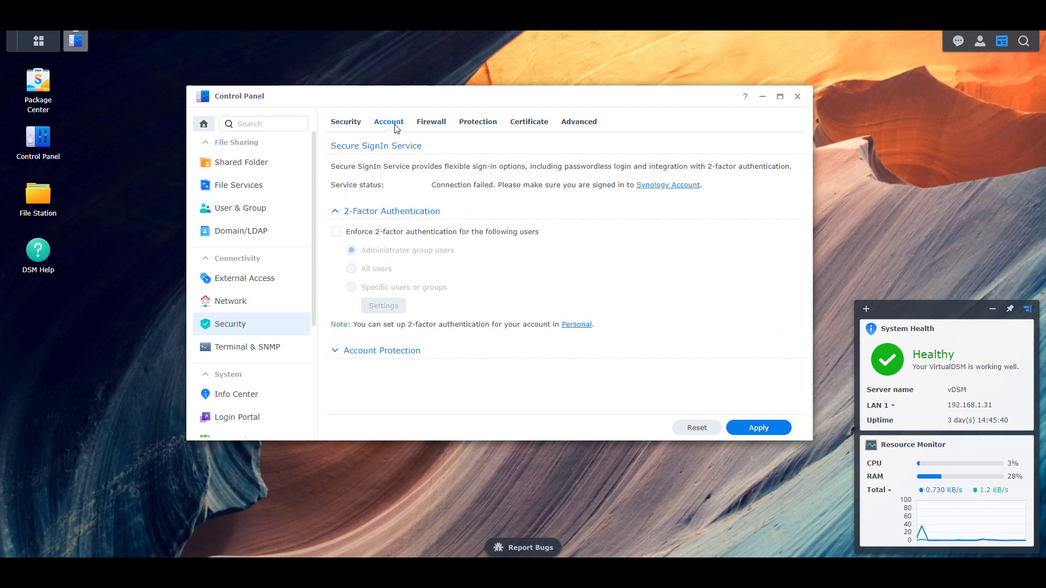
click(374, 233)
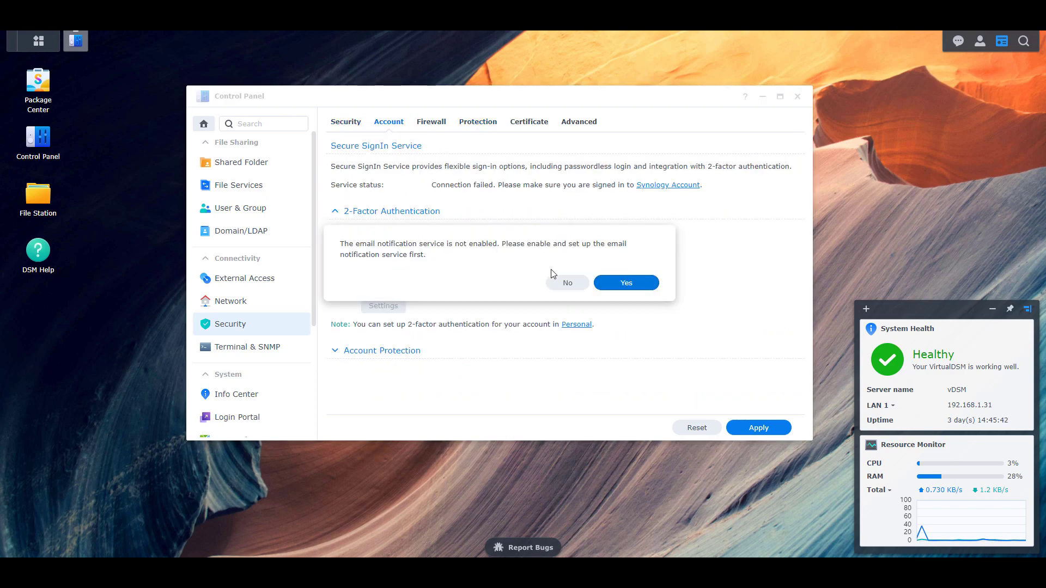
click(567, 282)
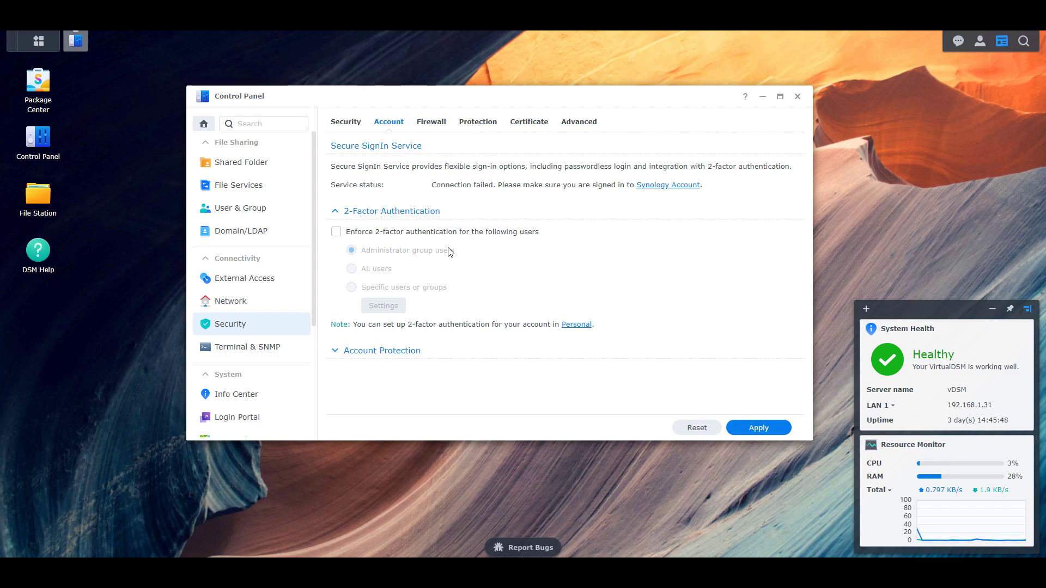
Switch the SSH service on in the terminal settings and back off without applying
click(261, 347)
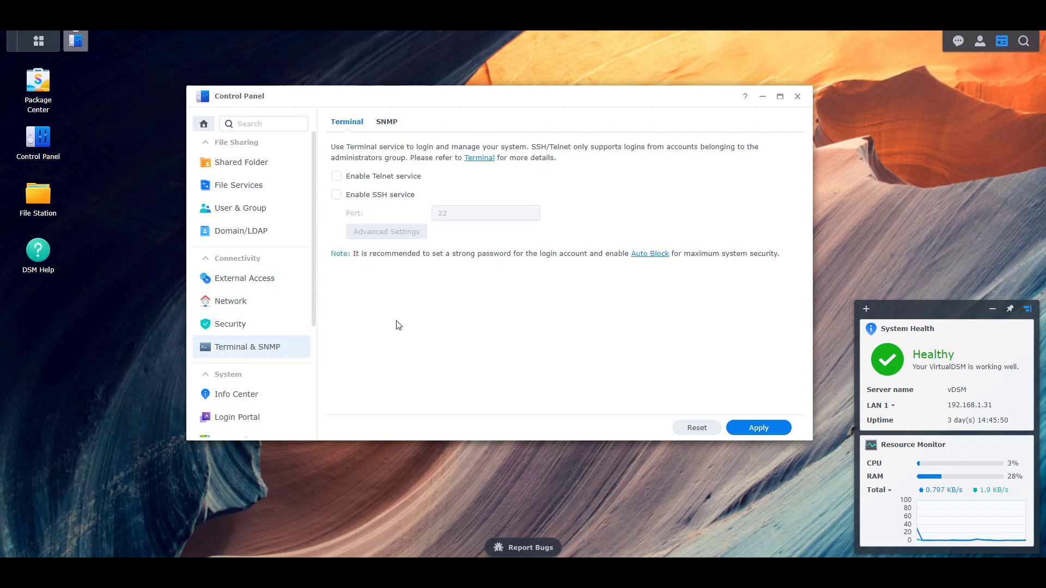
click(380, 197)
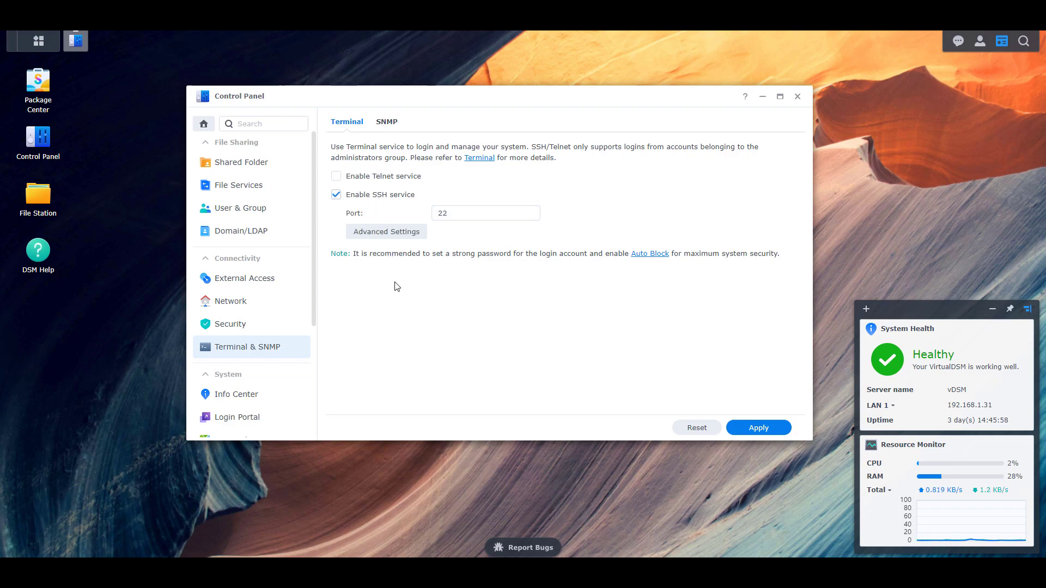
click(374, 197)
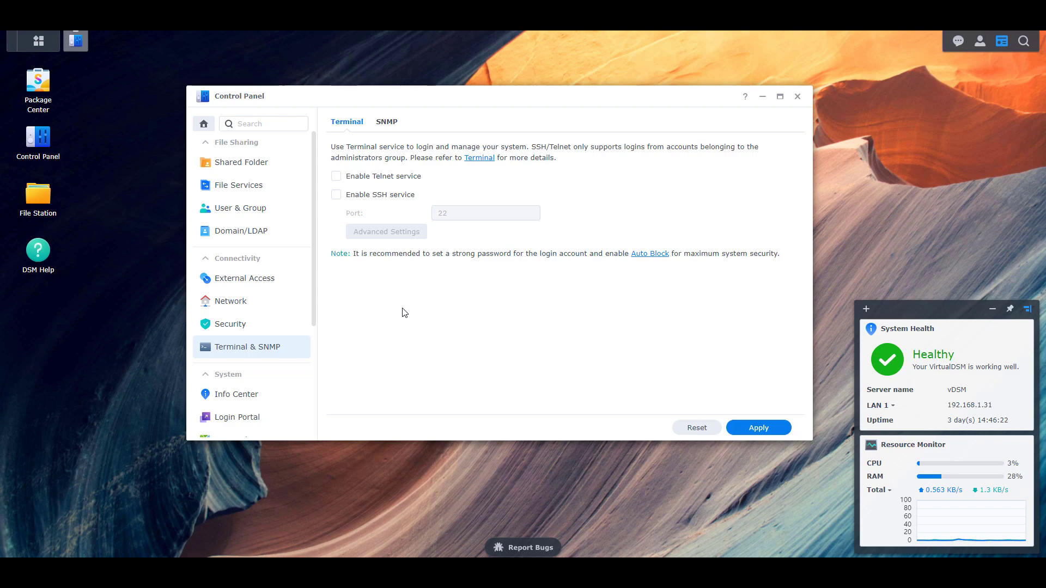
Set the auto block limit in the security protection settings to 5 login attempts
click(294, 326)
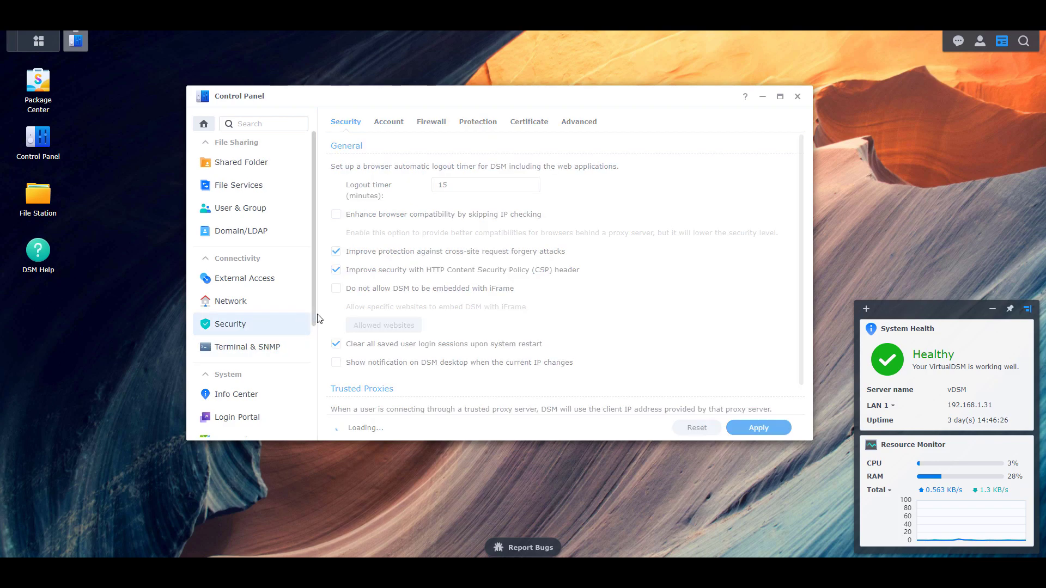
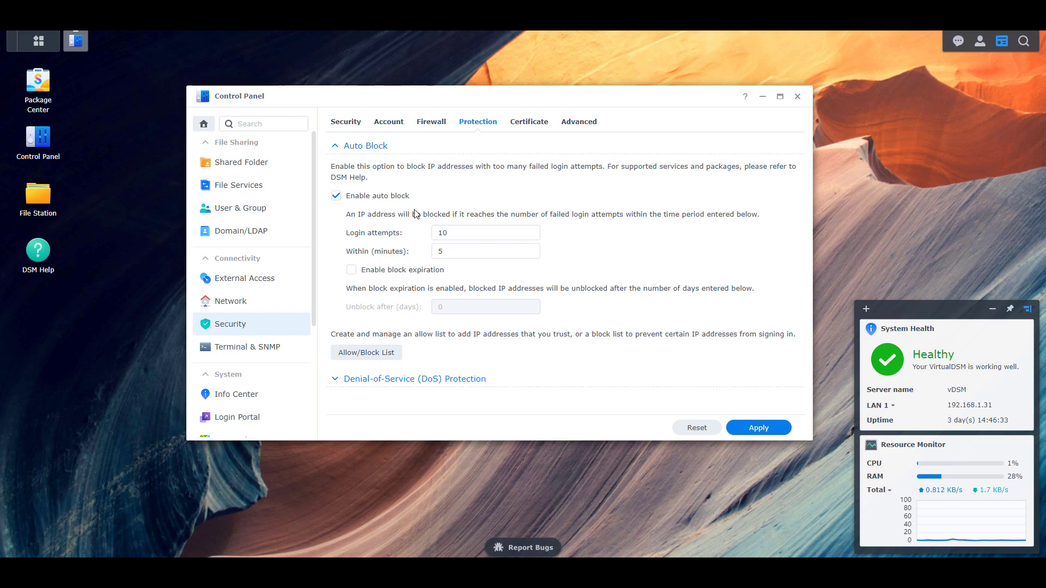
click(461, 233)
drag(461, 233, 428, 234)
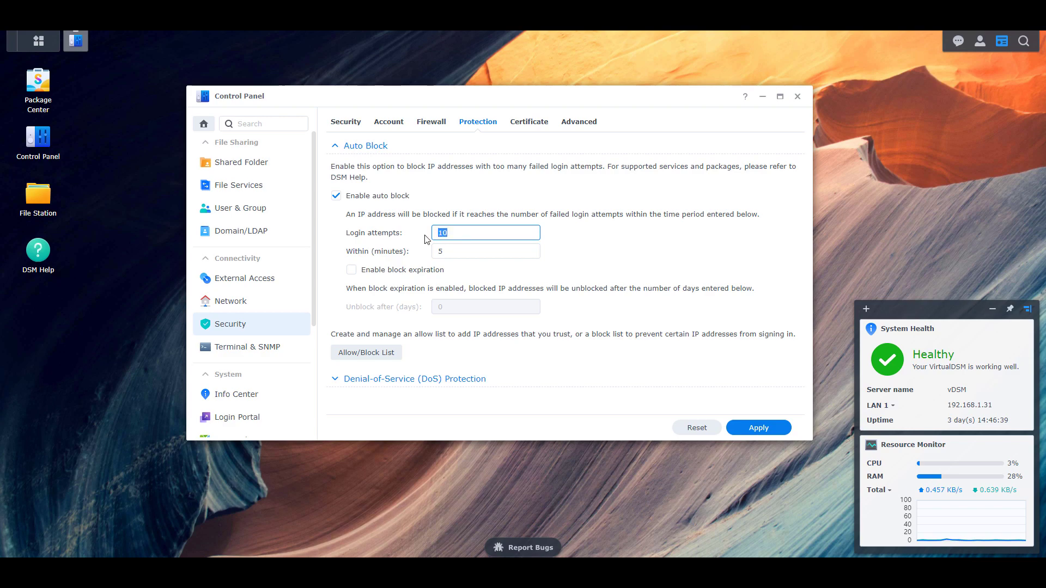
text(5)
click(603, 250)
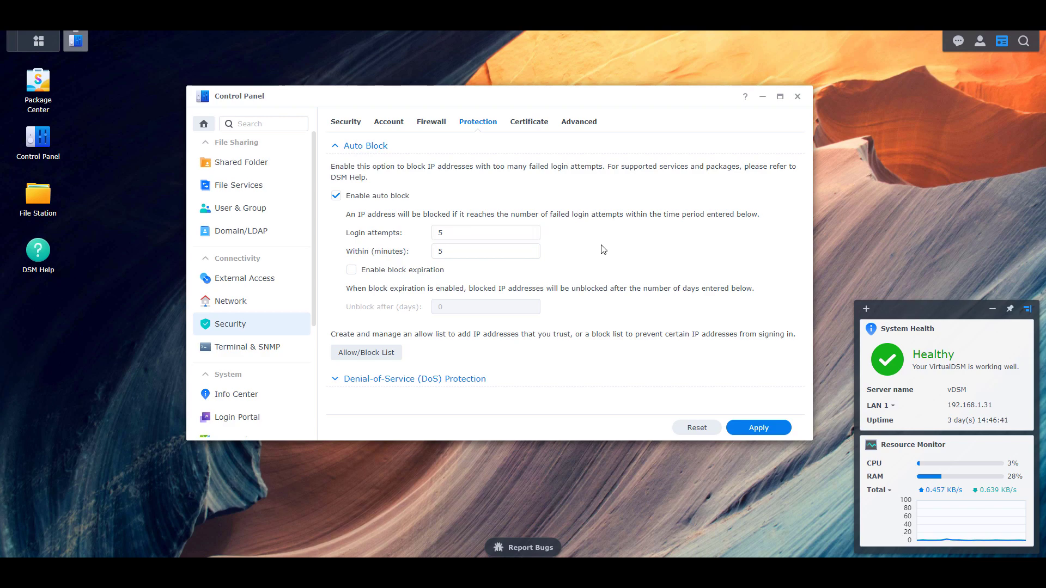
Set the auto block time window to 10 minutes and apply the protection settings
click(459, 254)
drag(459, 254, 430, 256)
text(2)
click(609, 251)
drag(444, 250, 431, 250)
text(1)
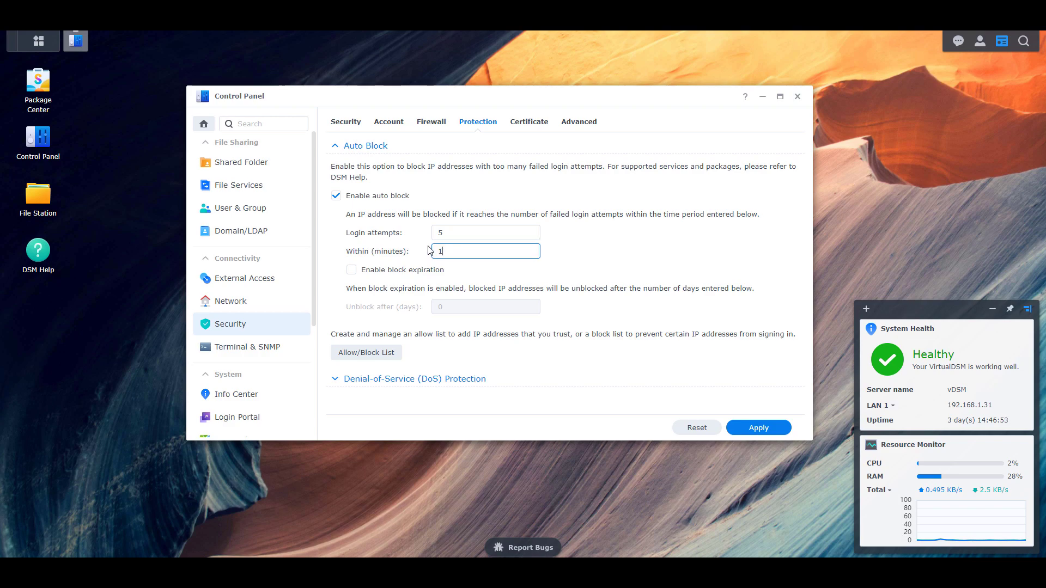
text(0)
click(617, 257)
click(766, 428)
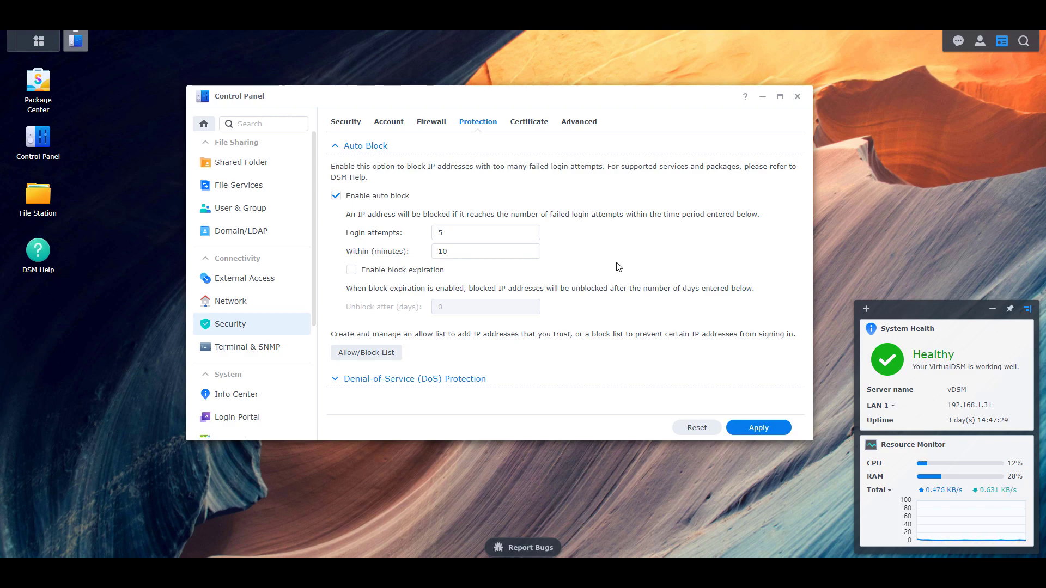
Set DSM to automatically install new updates in the update settings, then close the Control Panel
scroll(283, 323, down, 3)
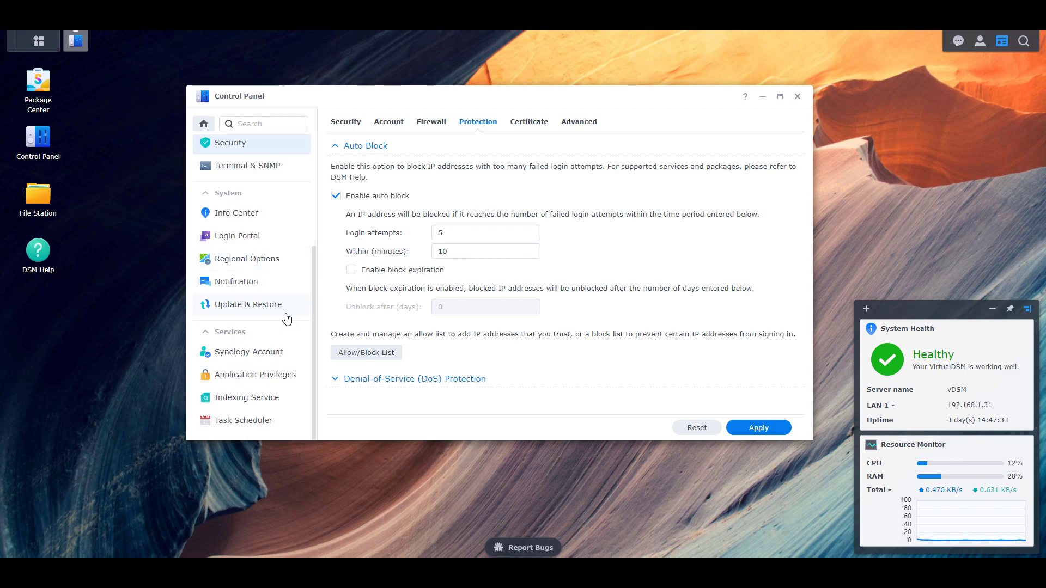
scroll(288, 319, up, 3)
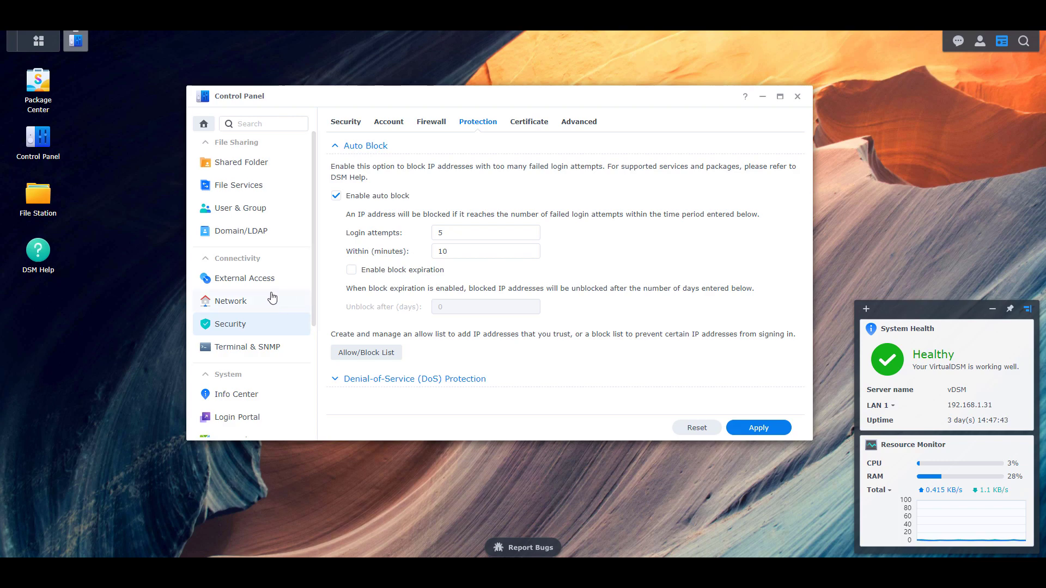
scroll(272, 298, down, 3)
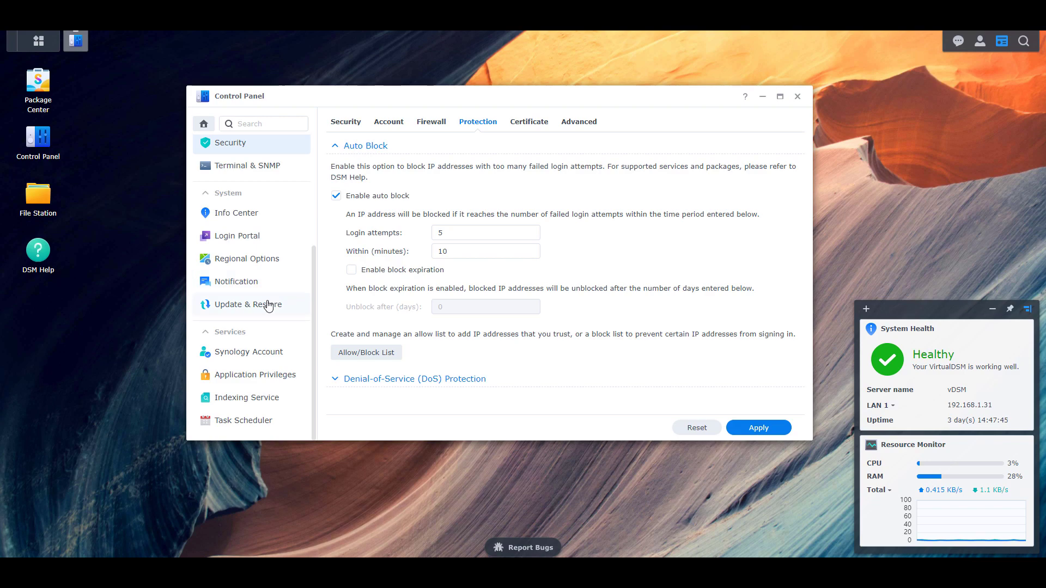
click(268, 305)
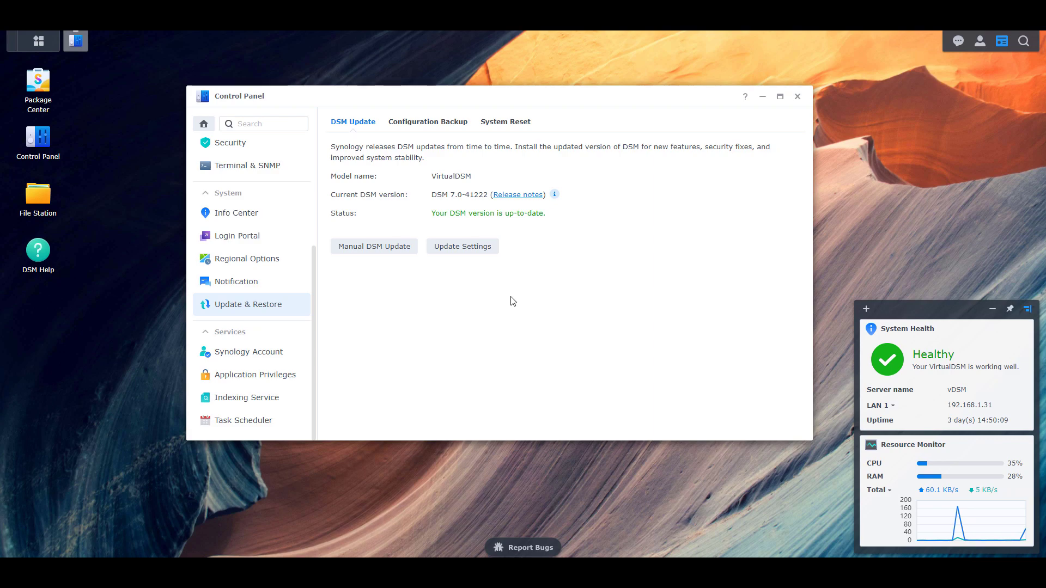
click(478, 249)
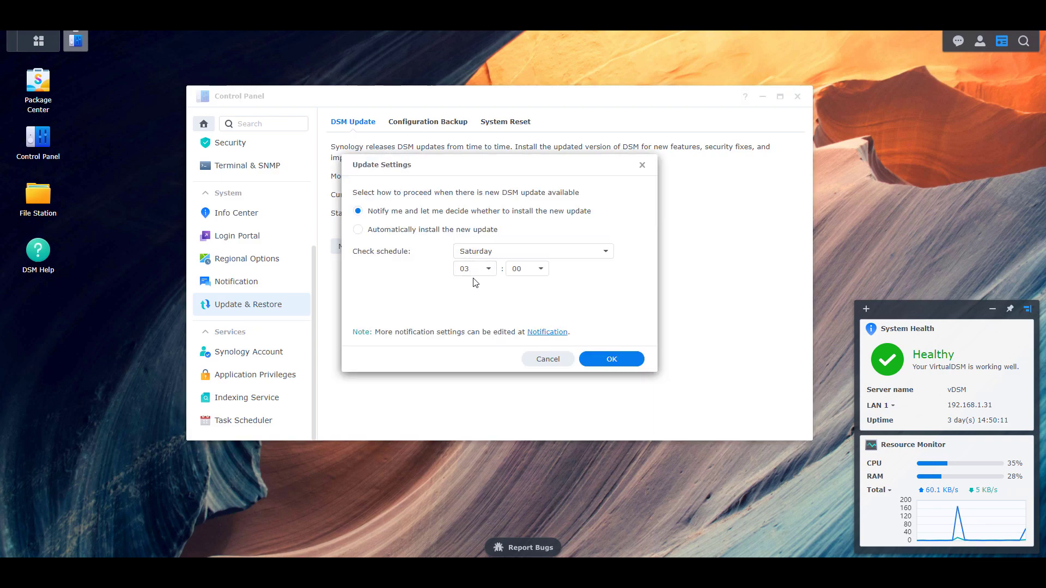
click(432, 233)
click(617, 360)
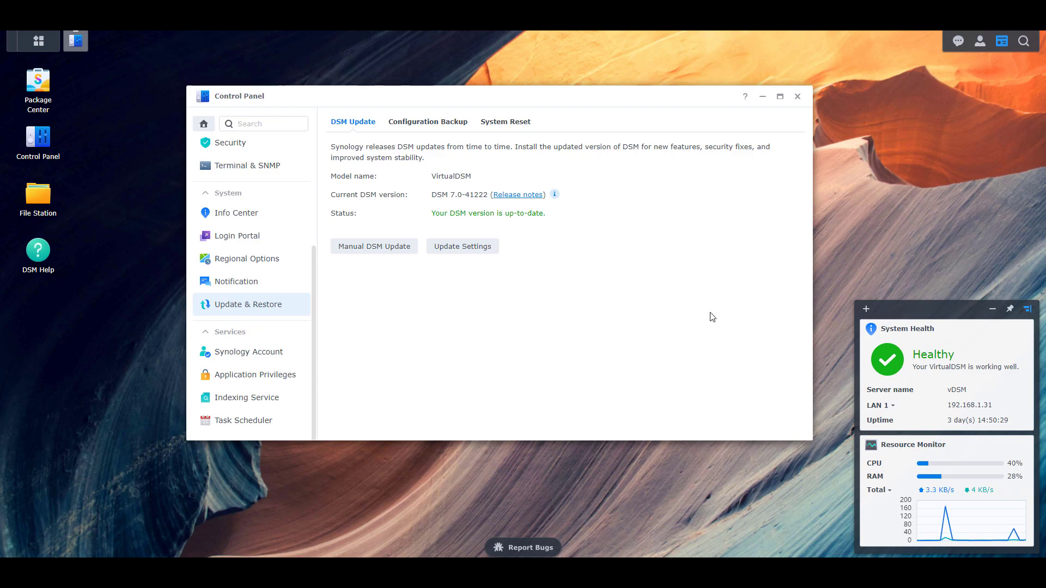
click(797, 97)
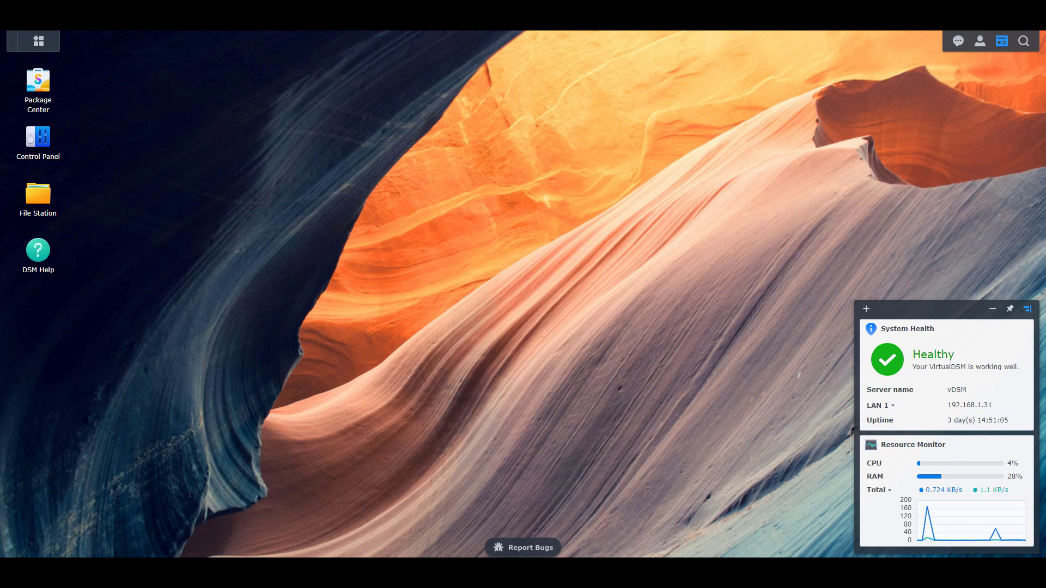
Search all packages in Package Center for "vpn", view the VPN Server package page and close it
click(50, 101)
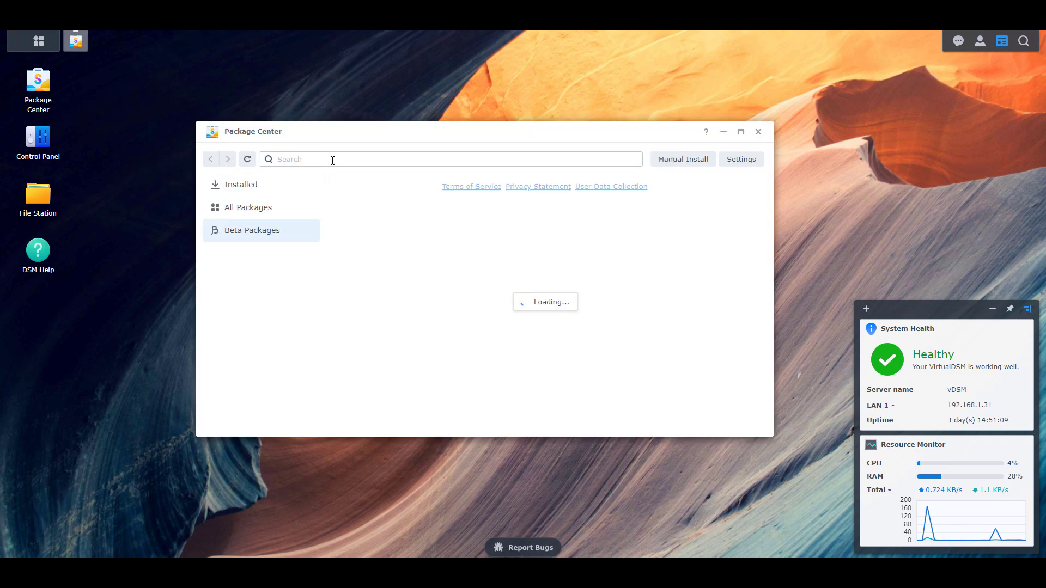
click(292, 207)
click(301, 159)
text(vpn)
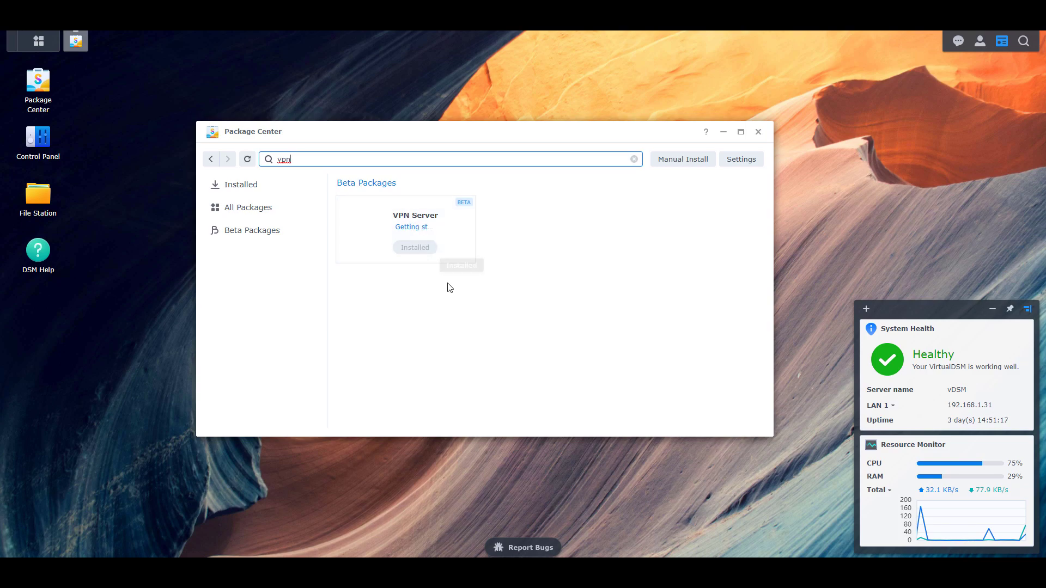
click(427, 224)
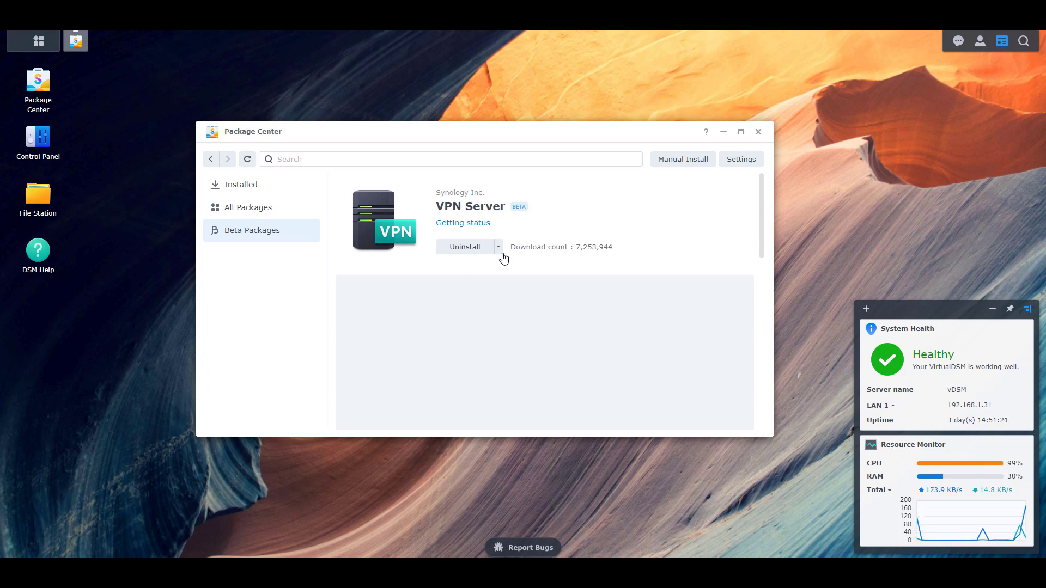
click(759, 132)
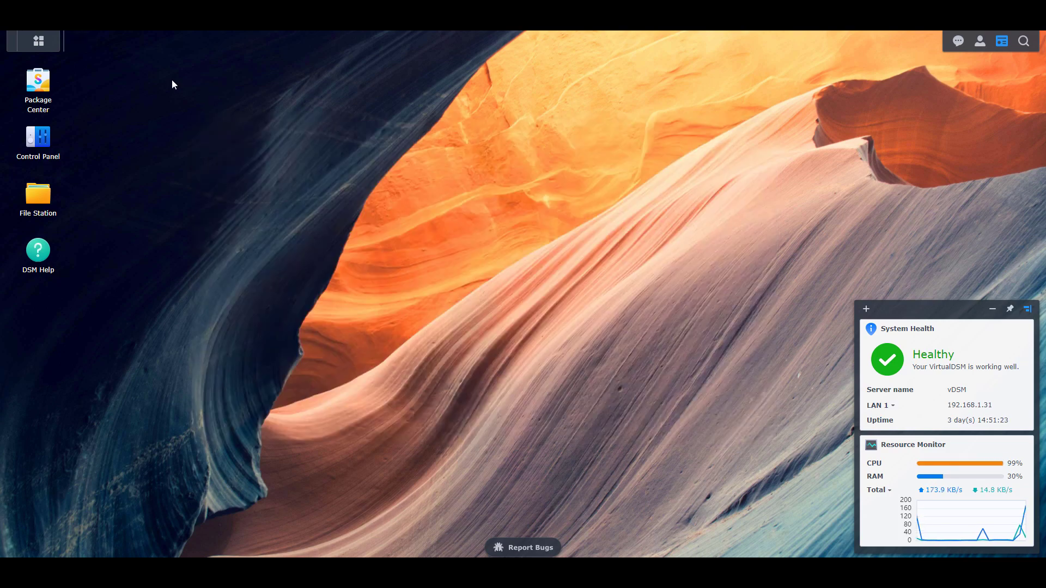
Launch VPN Server and show its OpenVPN settings
click(38, 41)
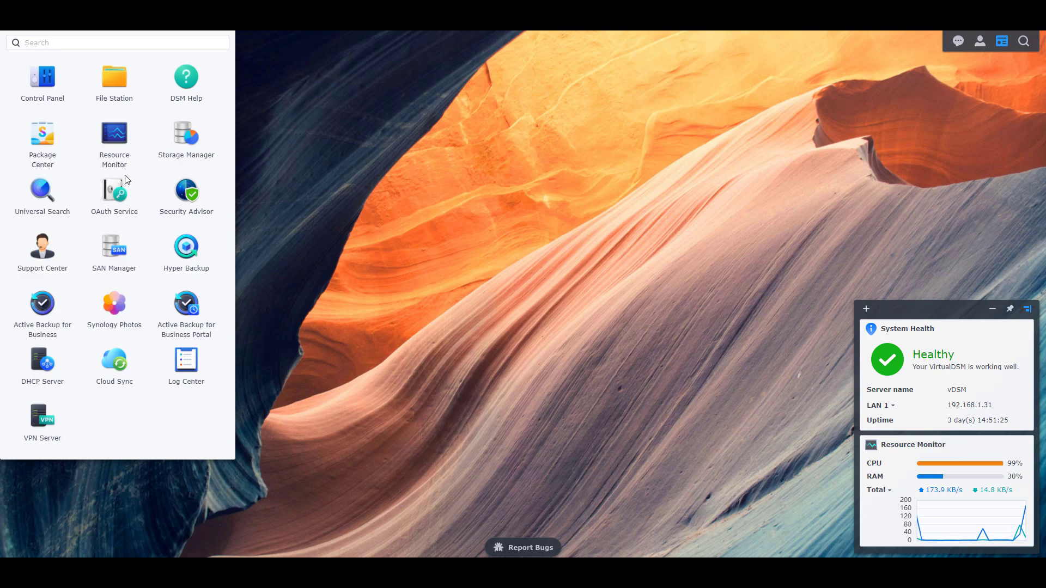
click(39, 411)
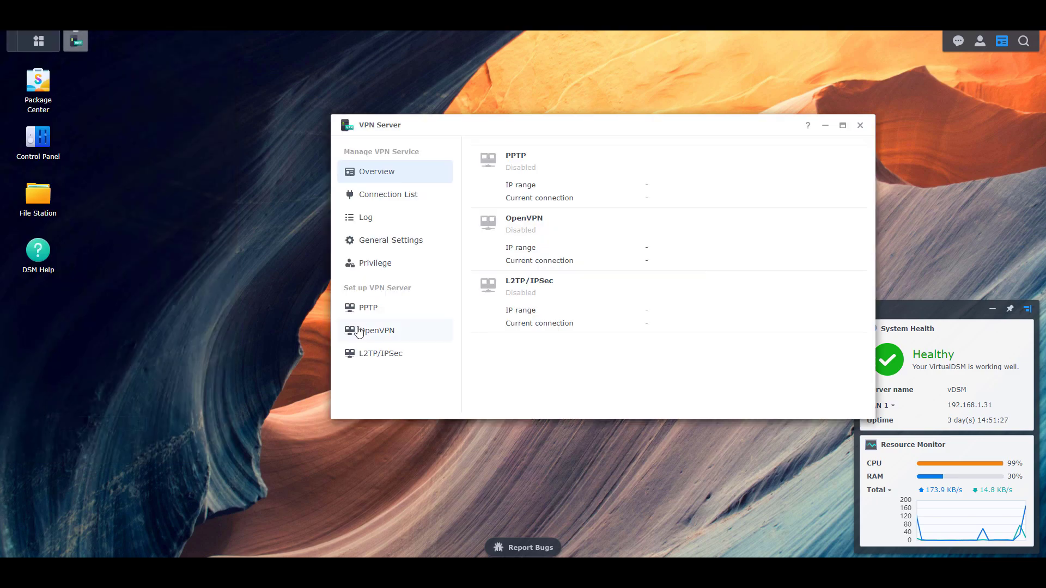
click(386, 333)
drag(493, 125, 400, 114)
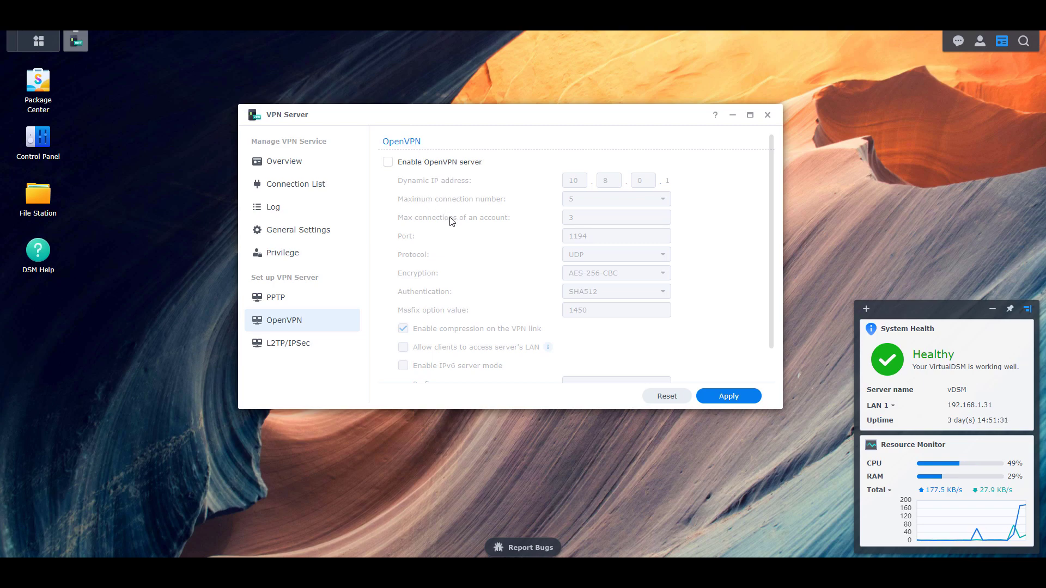
Enable the OpenVPN server, review its connection options and leave VPN Server without saving
scroll(452, 221, down, 1)
scroll(452, 221, up, 1)
click(417, 161)
scroll(491, 234, down, 1)
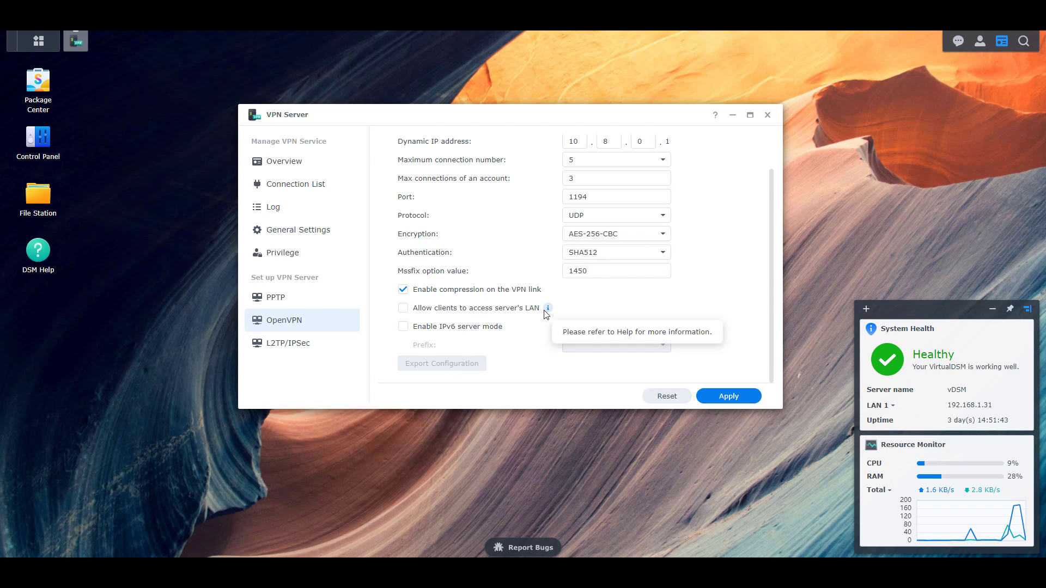
scroll(545, 301, up, 1)
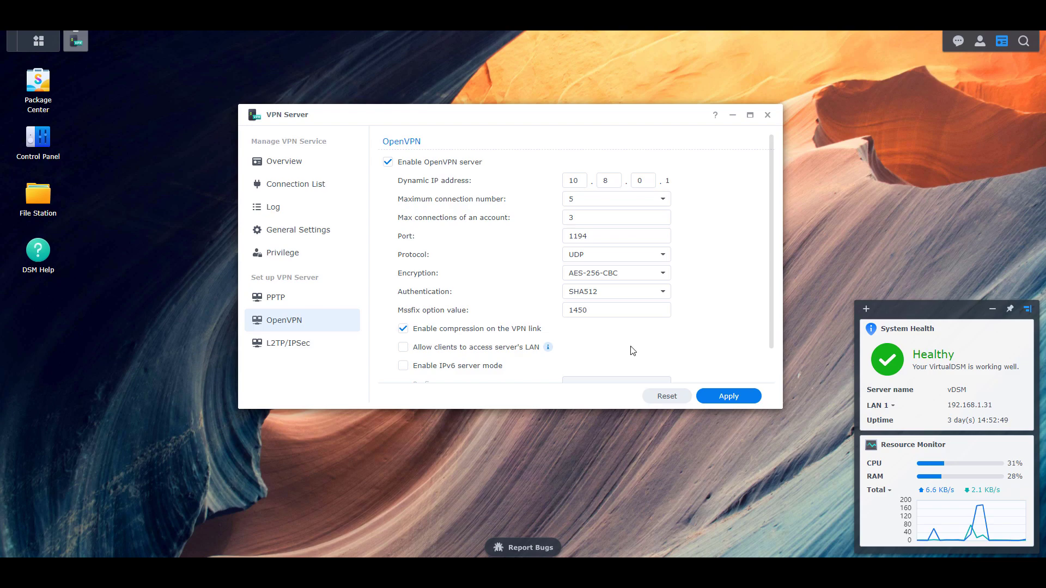
click(767, 116)
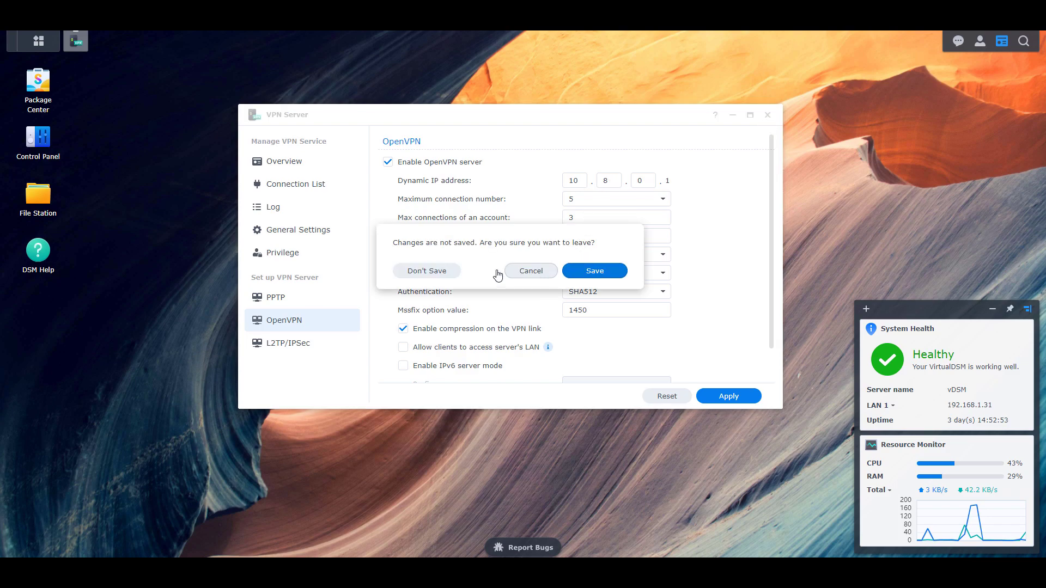
click(446, 272)
click(590, 269)
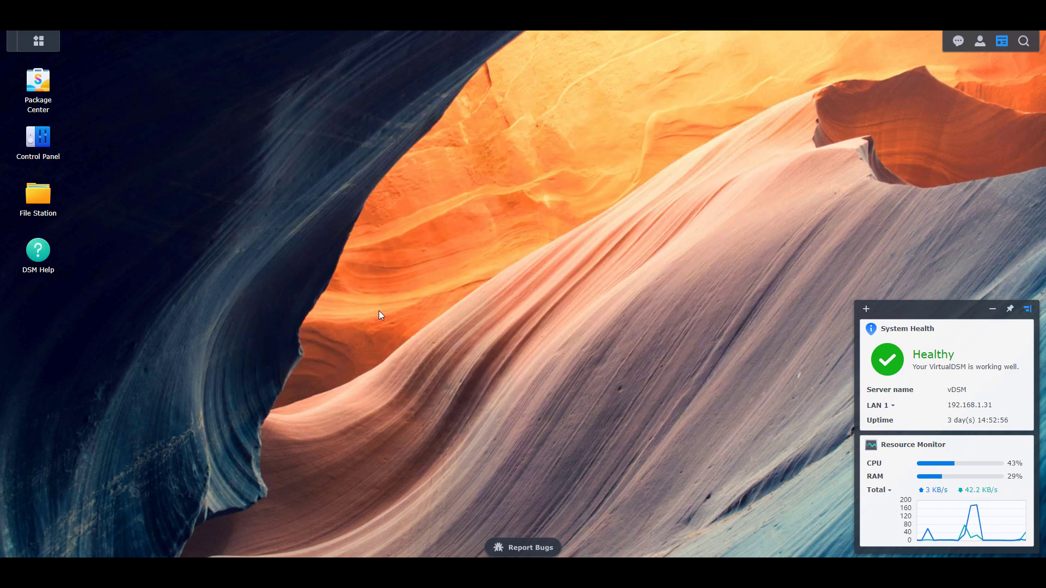
Create a rule in the default firewall profile allowing DSM (HTTP) port 5000 and DSM (HTTPS) port 6001 from all source IPs
click(39, 142)
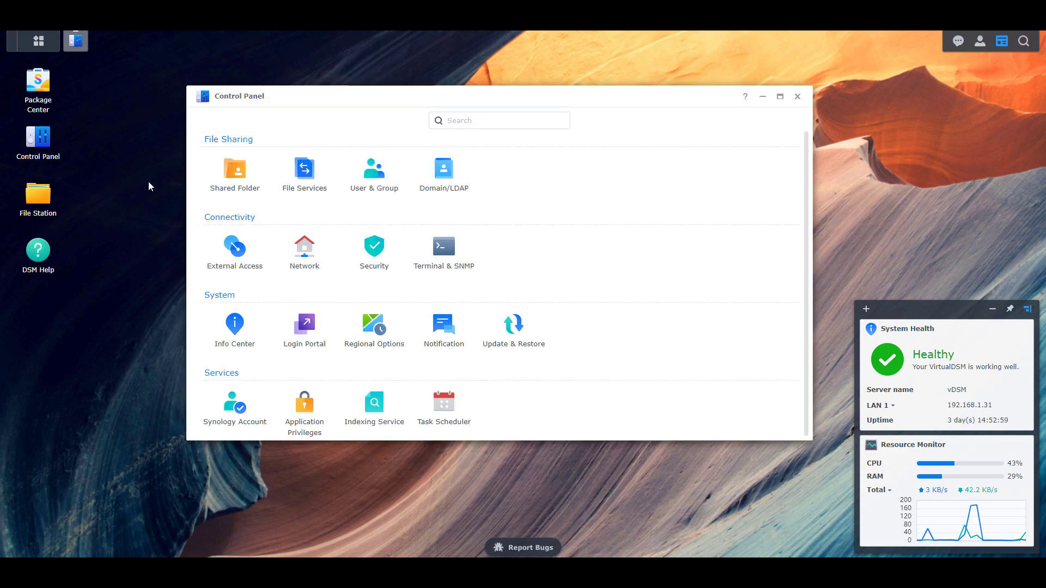
click(364, 248)
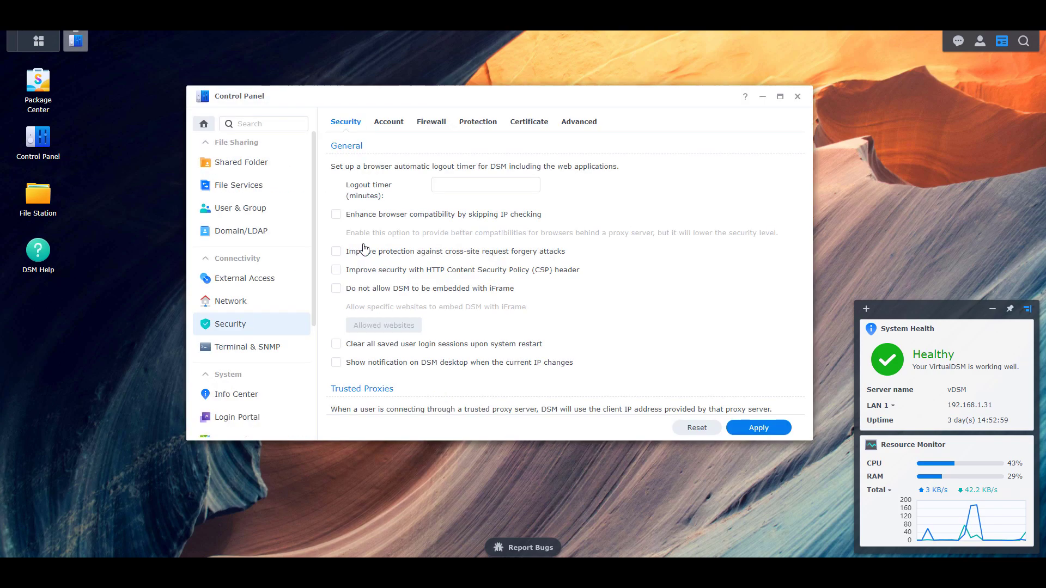
click(432, 126)
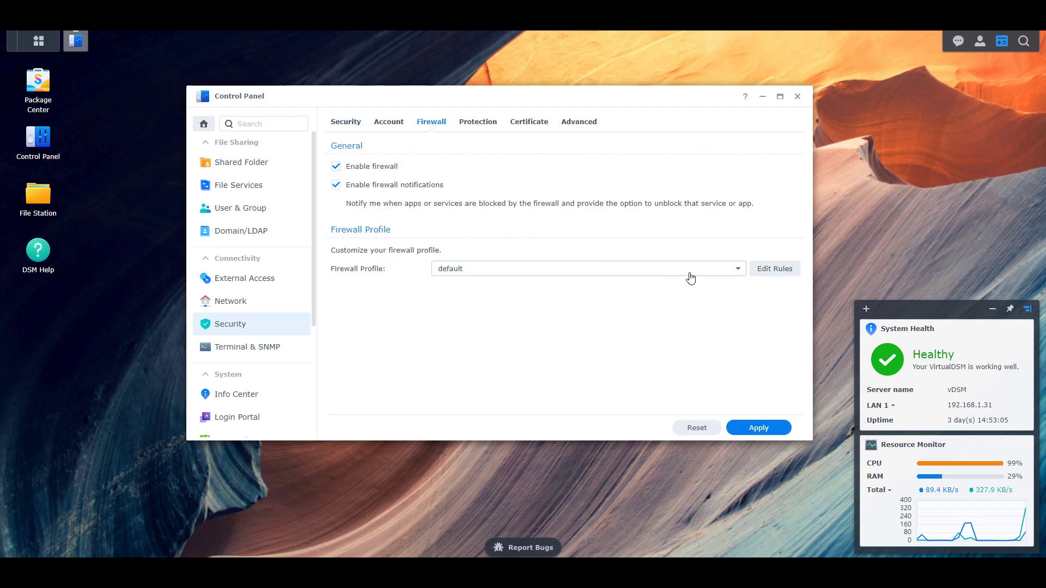
click(774, 269)
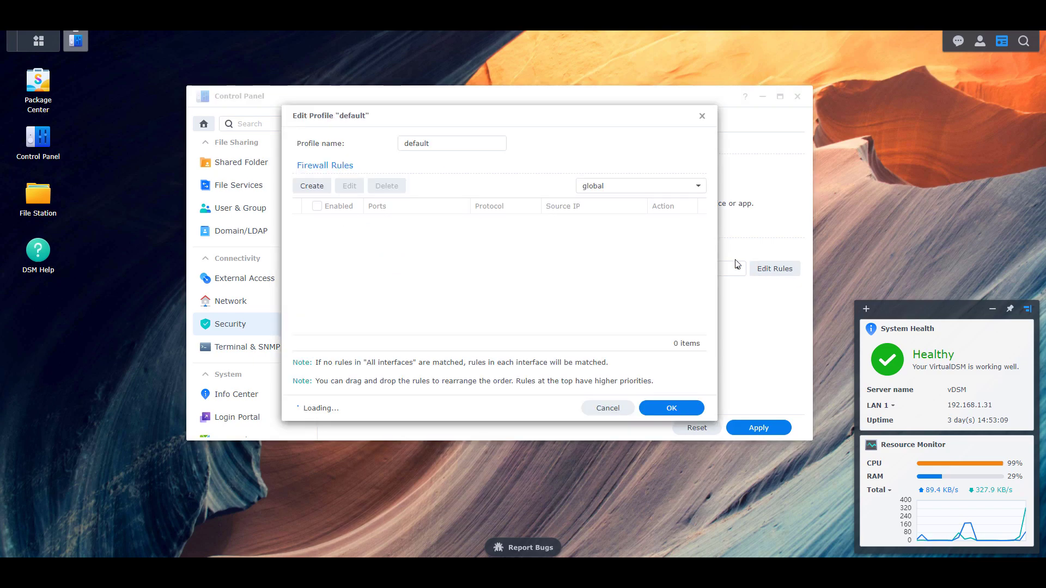
click(313, 186)
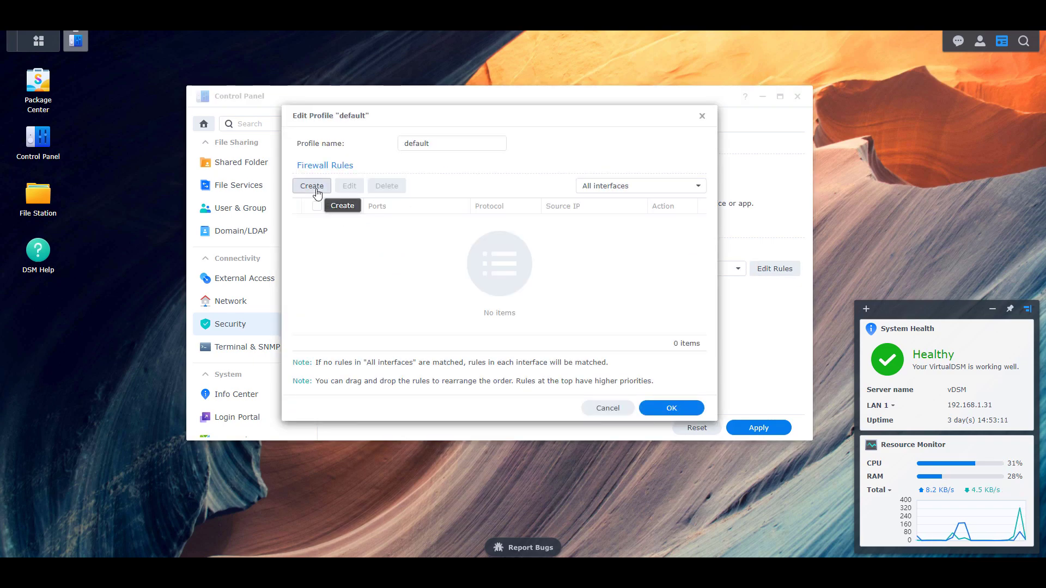
click(390, 197)
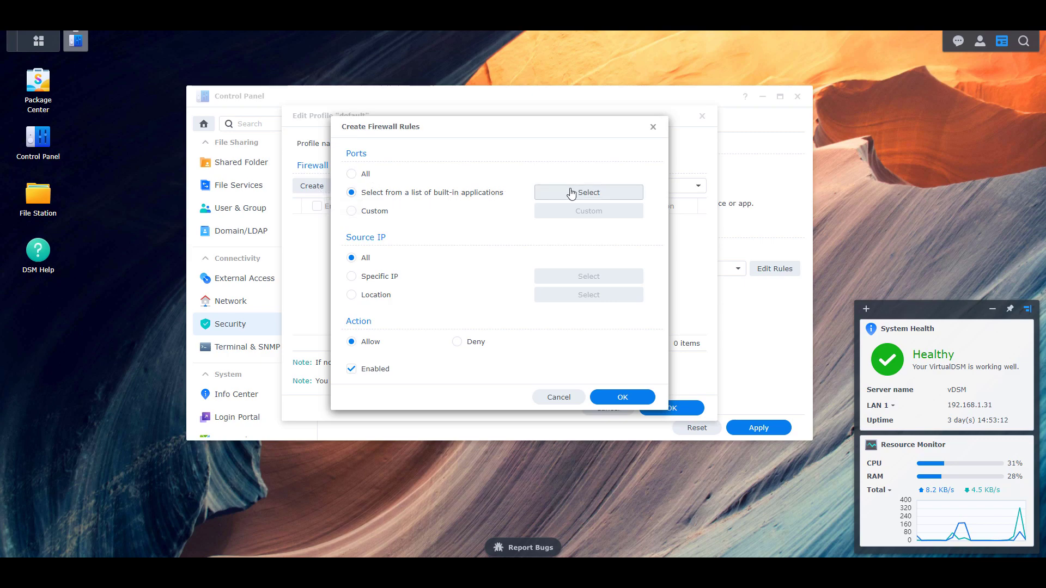
click(570, 193)
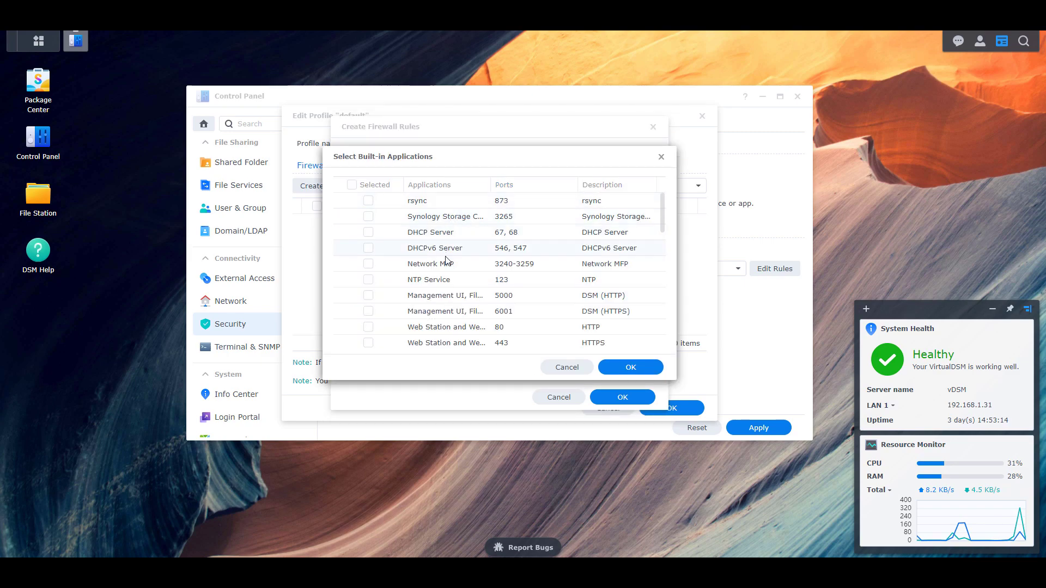
click(368, 310)
click(368, 297)
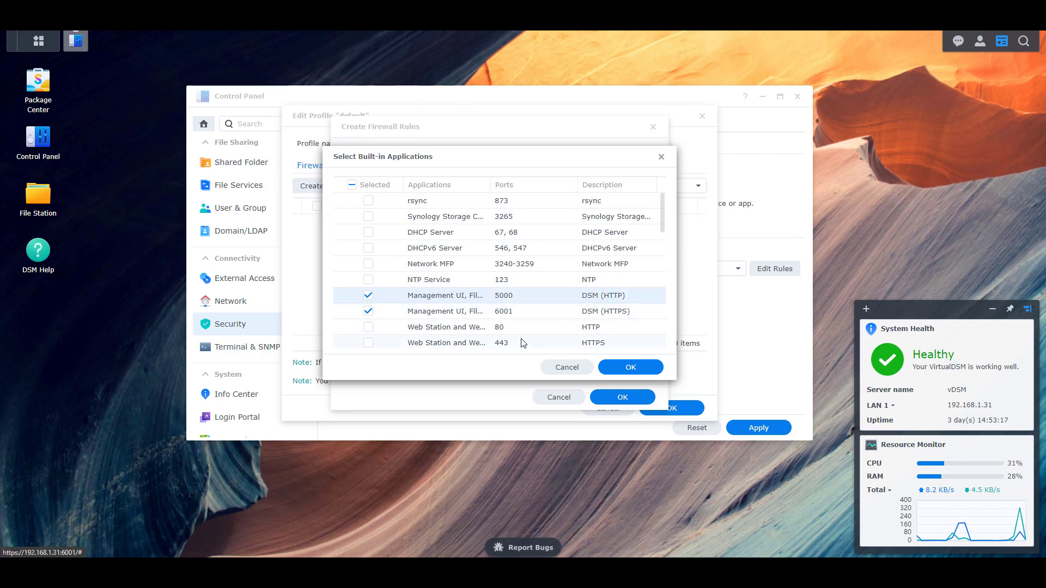
click(626, 367)
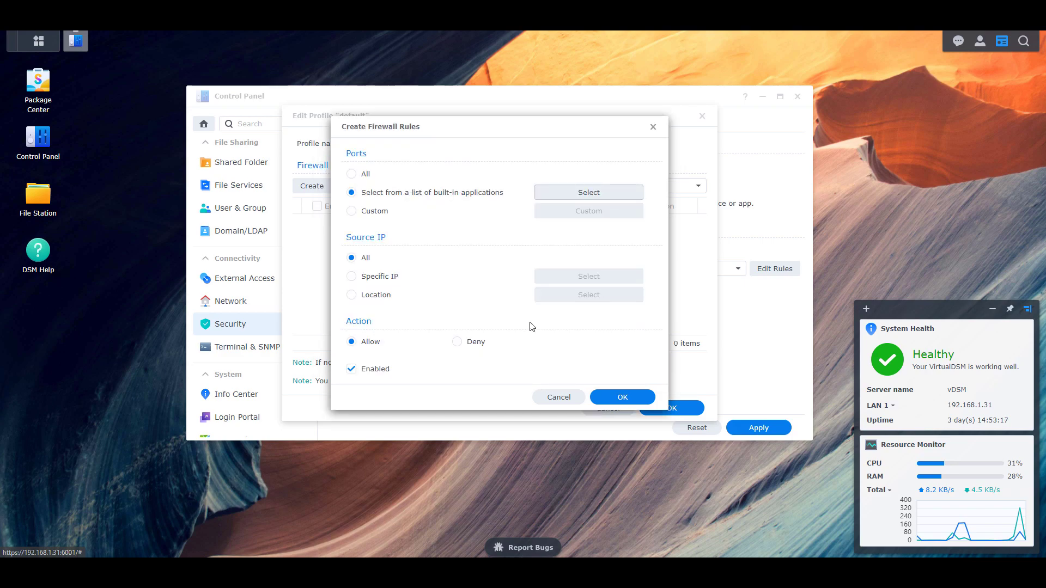
click(620, 397)
Create a second firewall rule that denies all ports from all source IPs
click(313, 185)
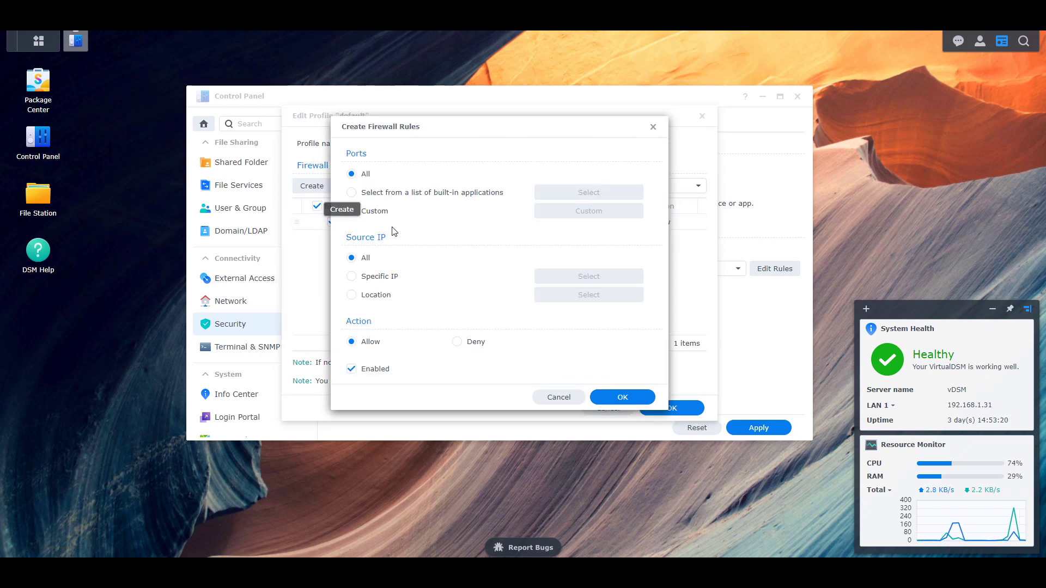
click(457, 341)
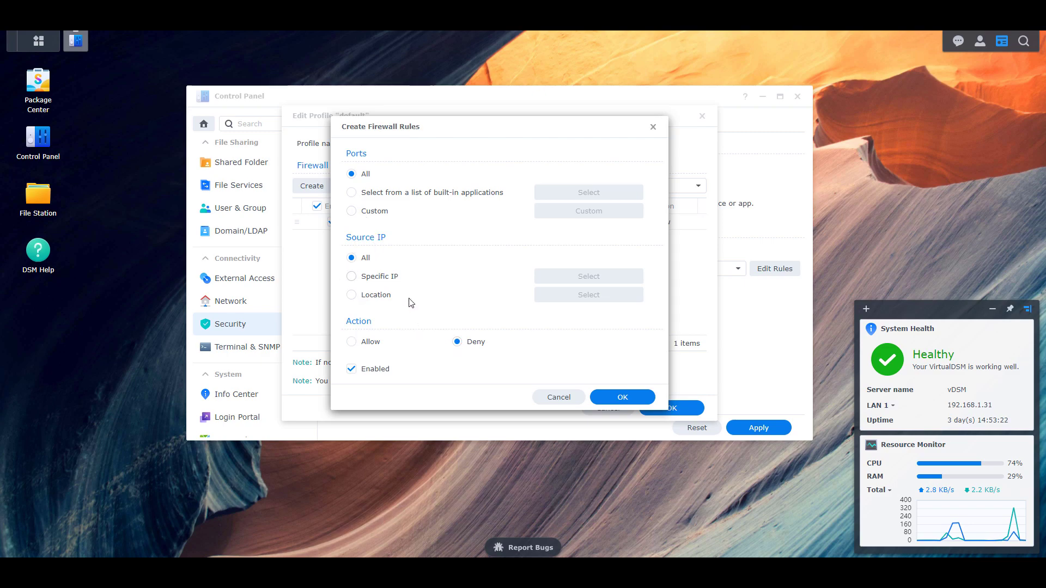
click(602, 397)
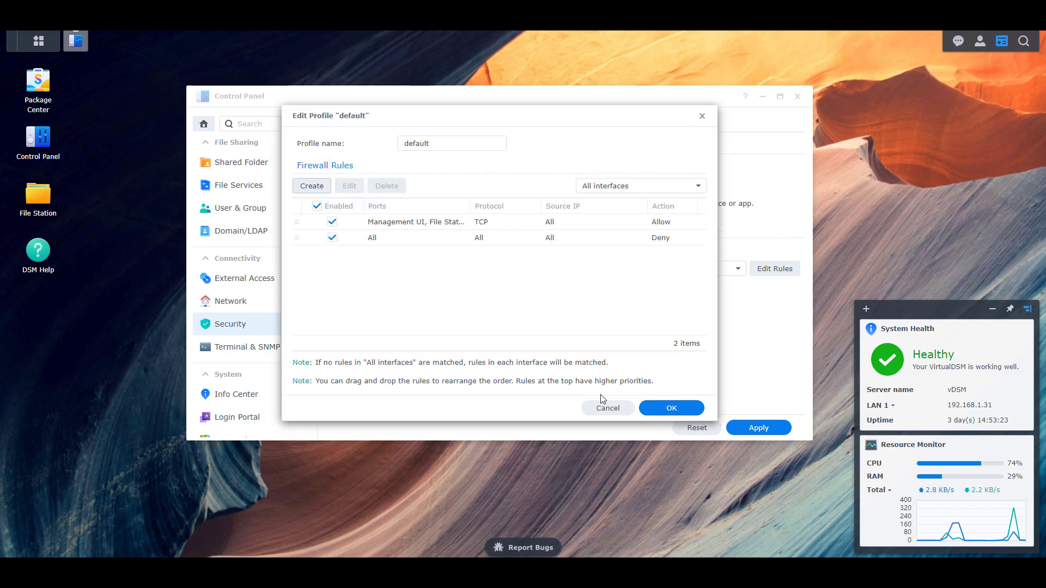
Review the single-host and IP-range source options of the rule allowing the DSM ports, leaving the address settings without saving
click(409, 225)
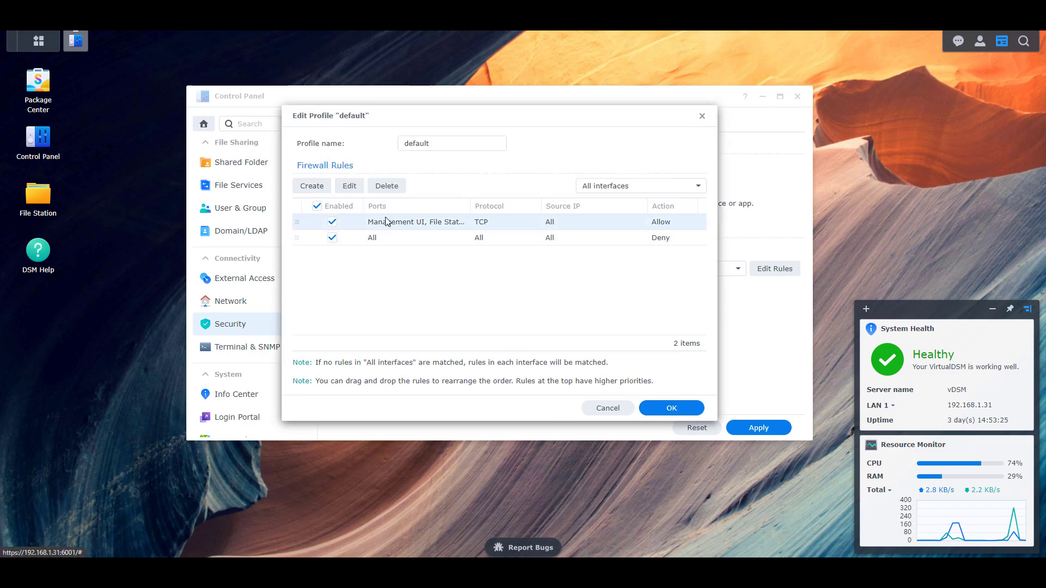
click(349, 185)
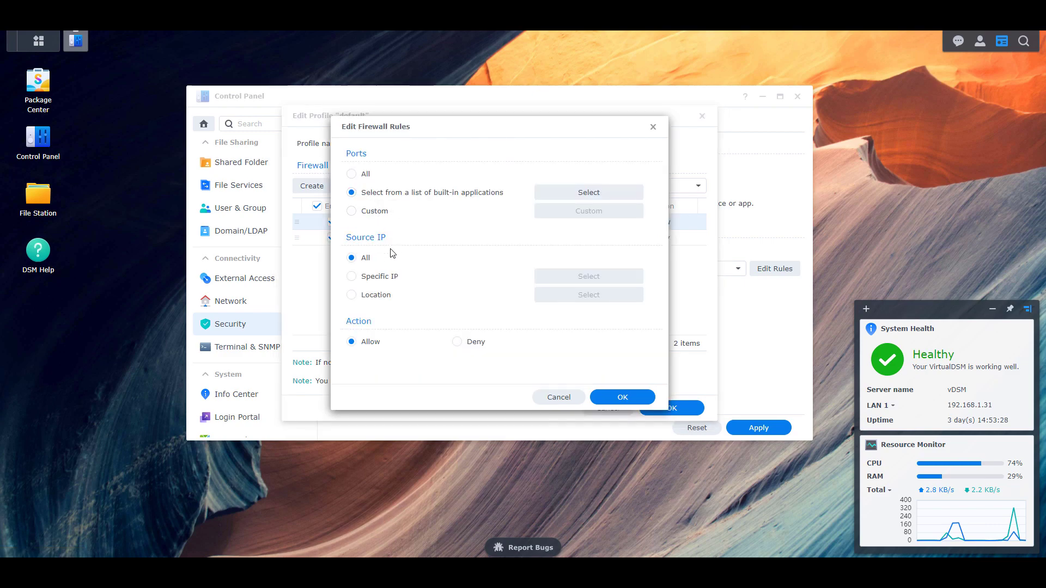
click(390, 279)
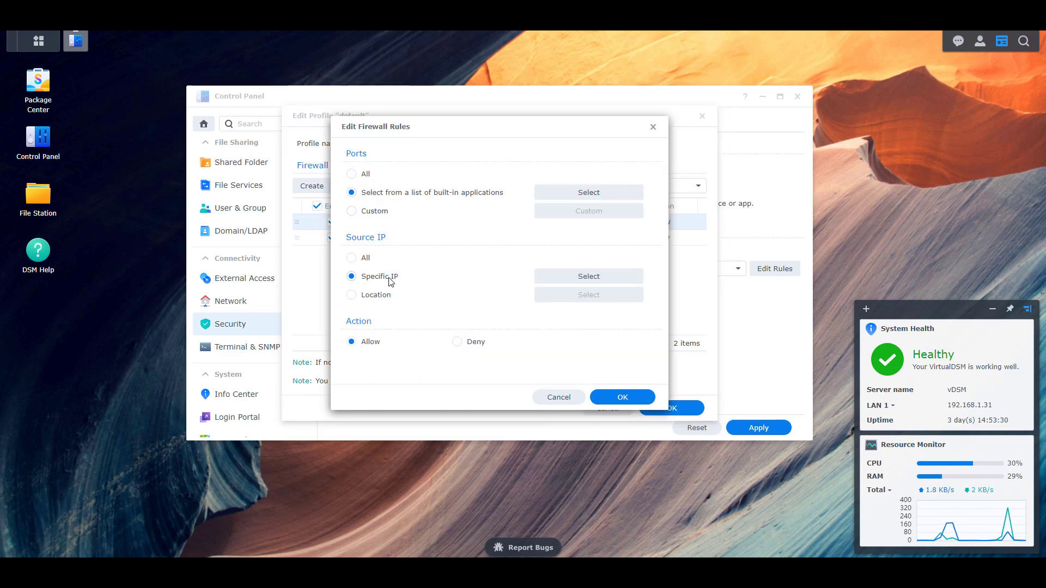
click(580, 284)
click(543, 227)
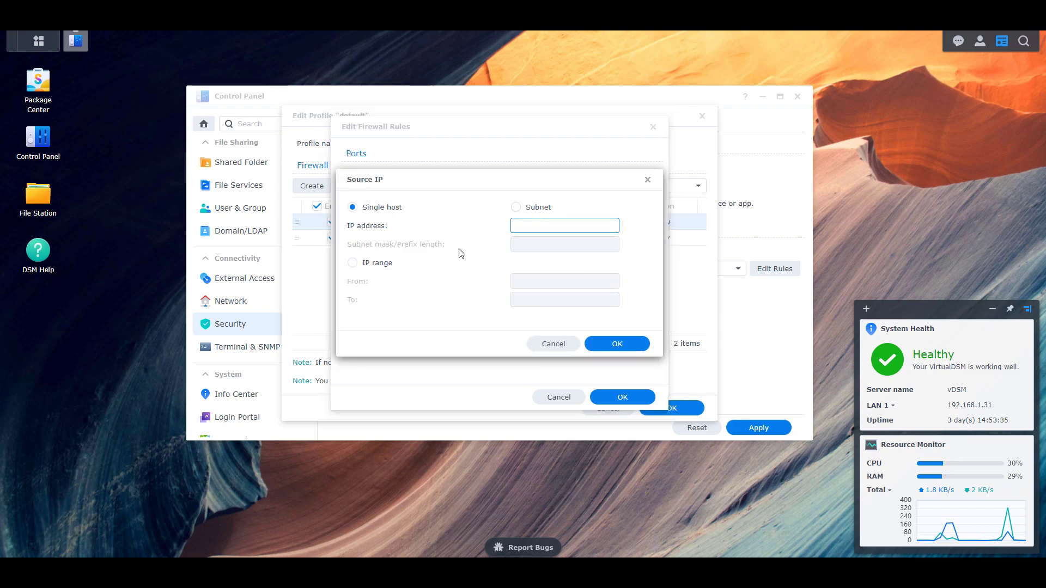
click(389, 264)
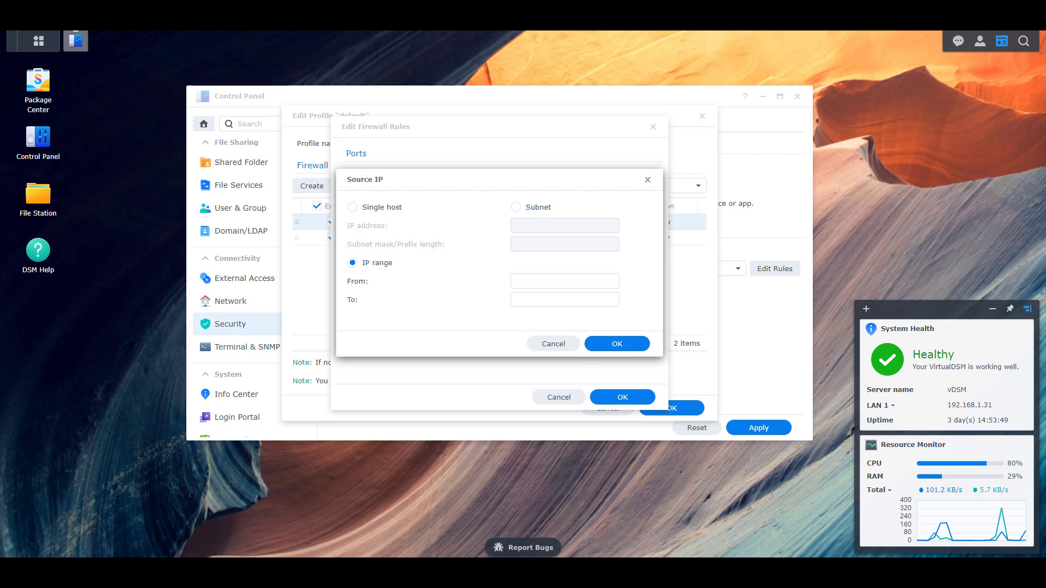
click(553, 344)
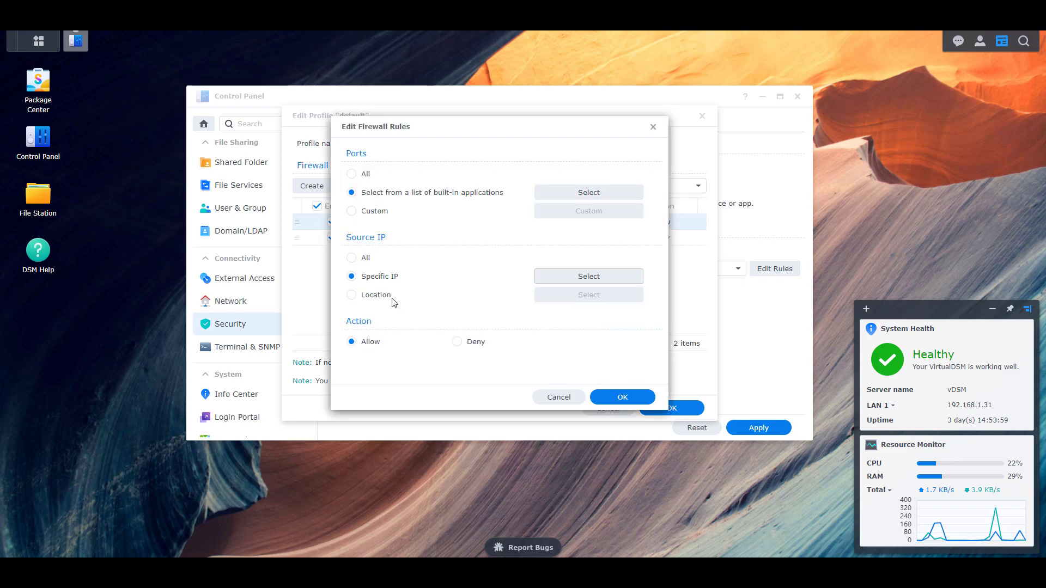
Review the country list for location-based sources in the allow rule and leave the rule editor without saving
click(359, 295)
click(579, 295)
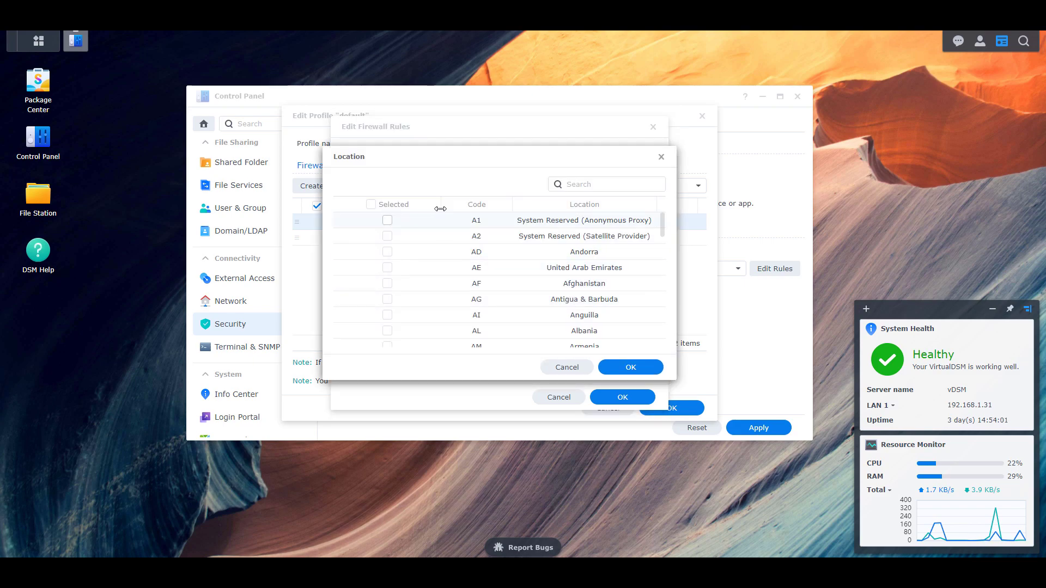
scroll(490, 267, down, 1)
click(567, 367)
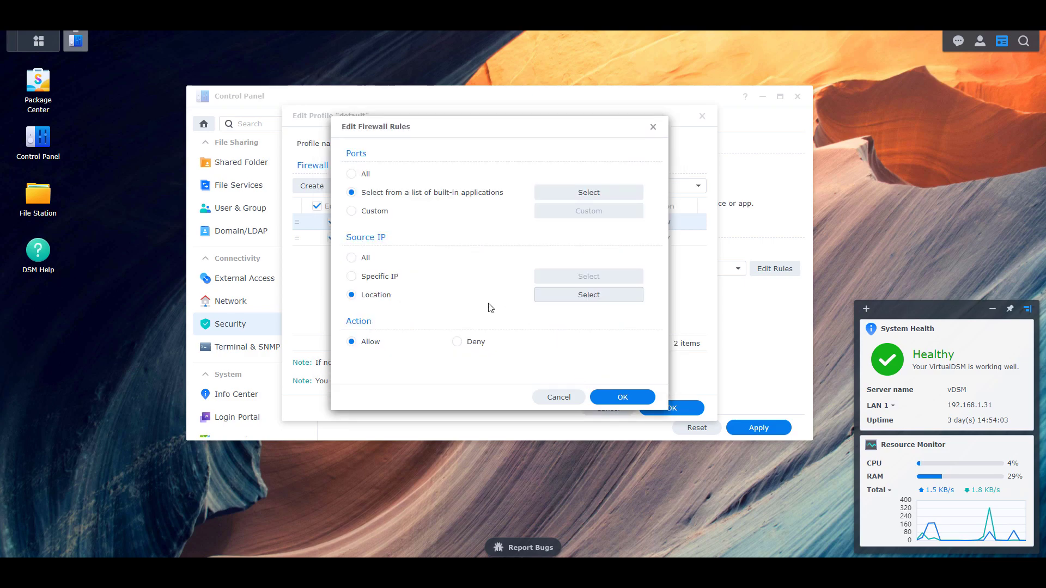
click(395, 278)
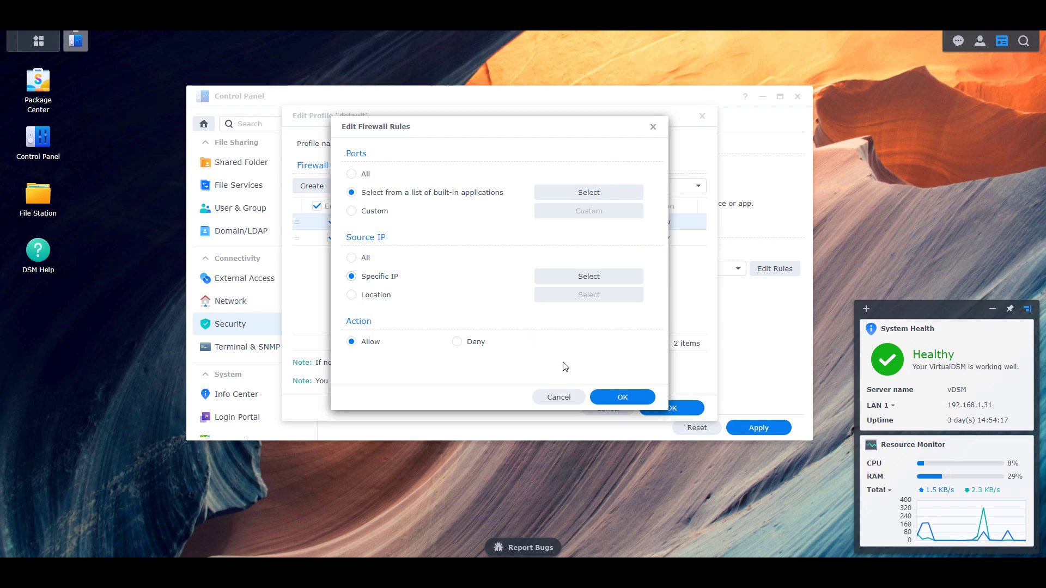
click(559, 398)
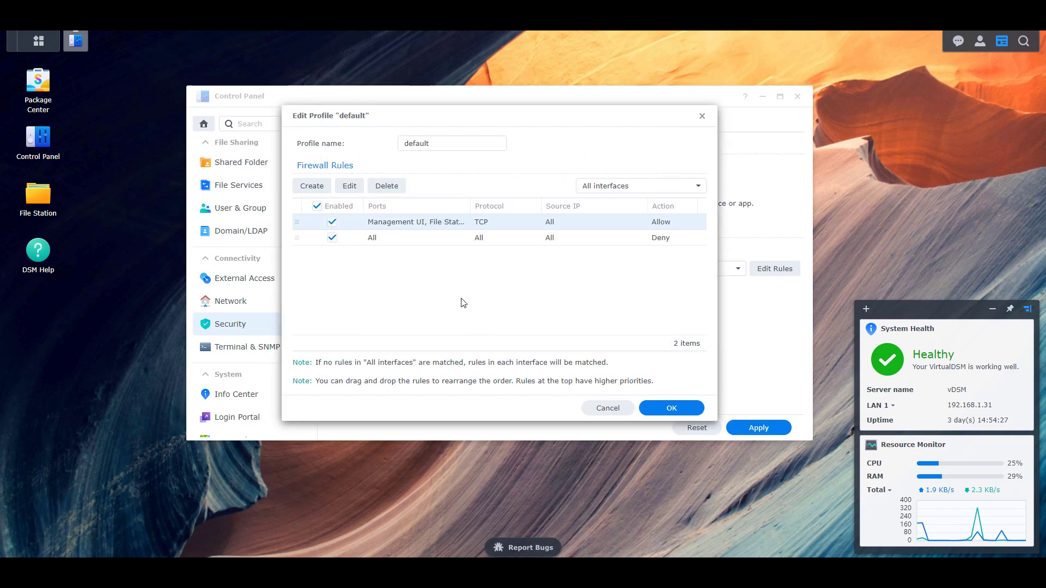
Save the rules of the default firewall profile
click(672, 408)
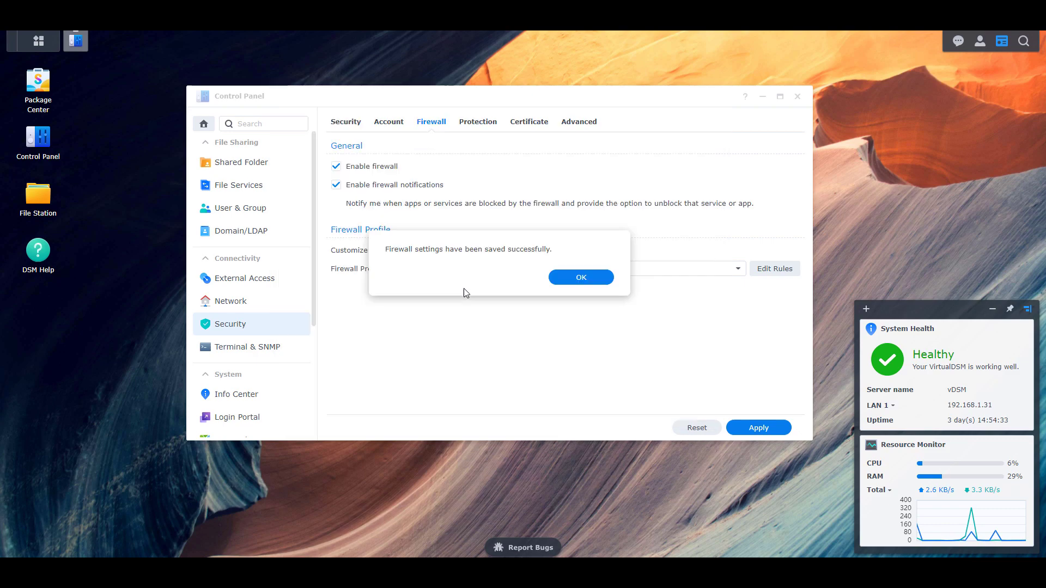
click(581, 279)
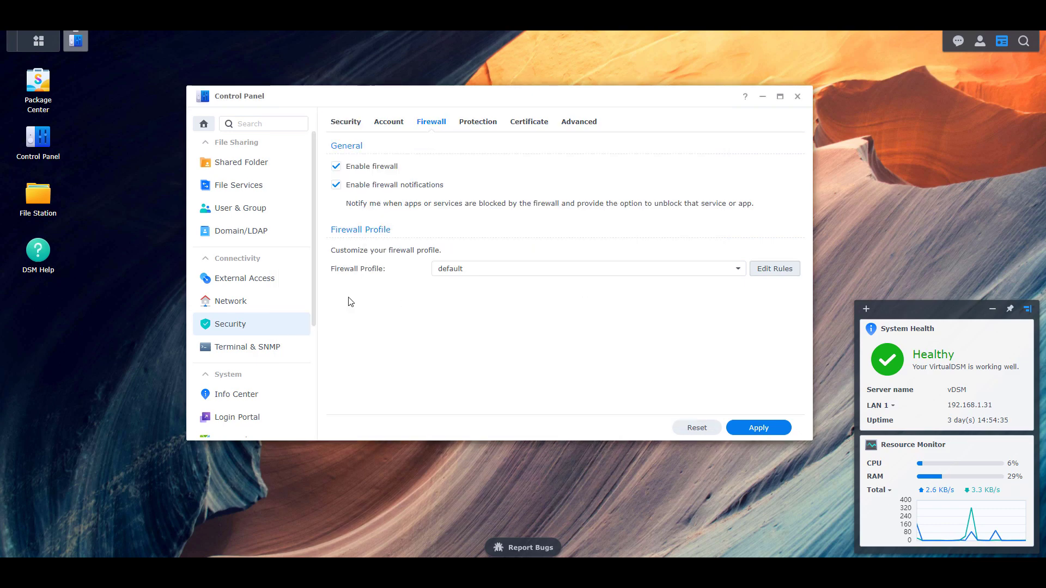
Show the Login Portal's DSM port settings, and turn the automatic HTTP-to-HTTPS redirect on and back off
scroll(258, 291, down, 3)
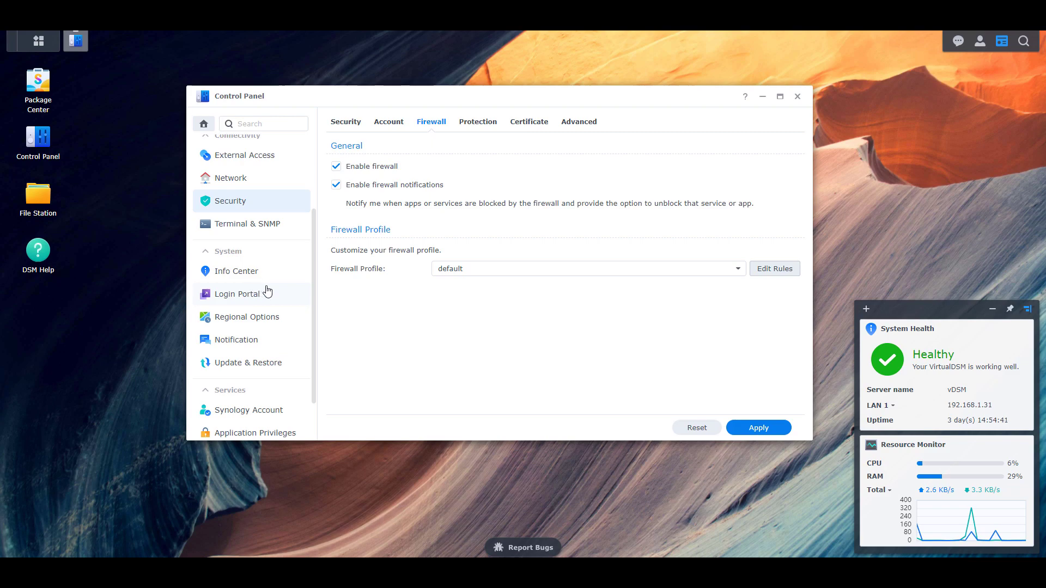
scroll(266, 284, down, 2)
click(243, 236)
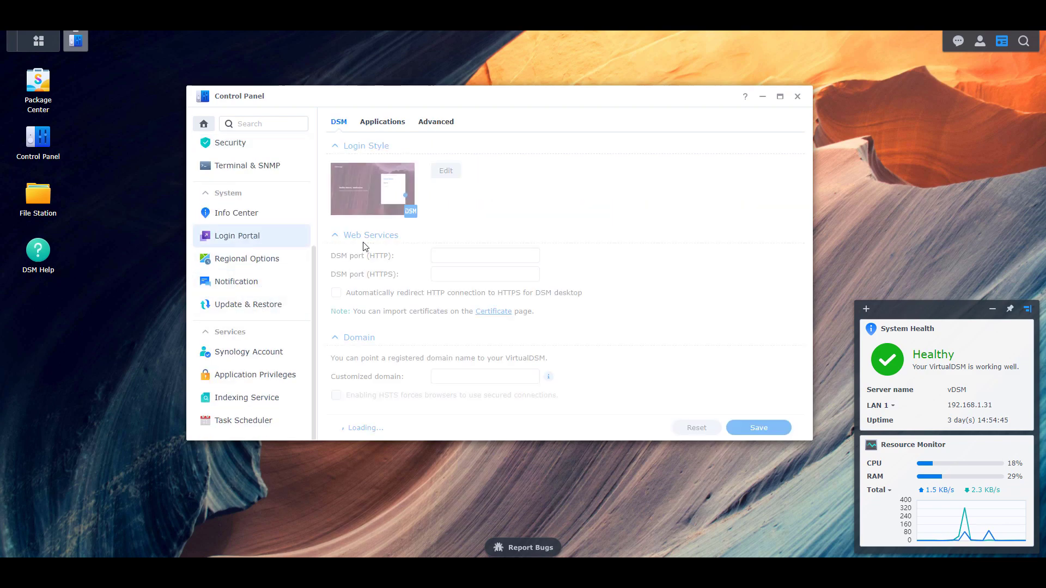
click(467, 276)
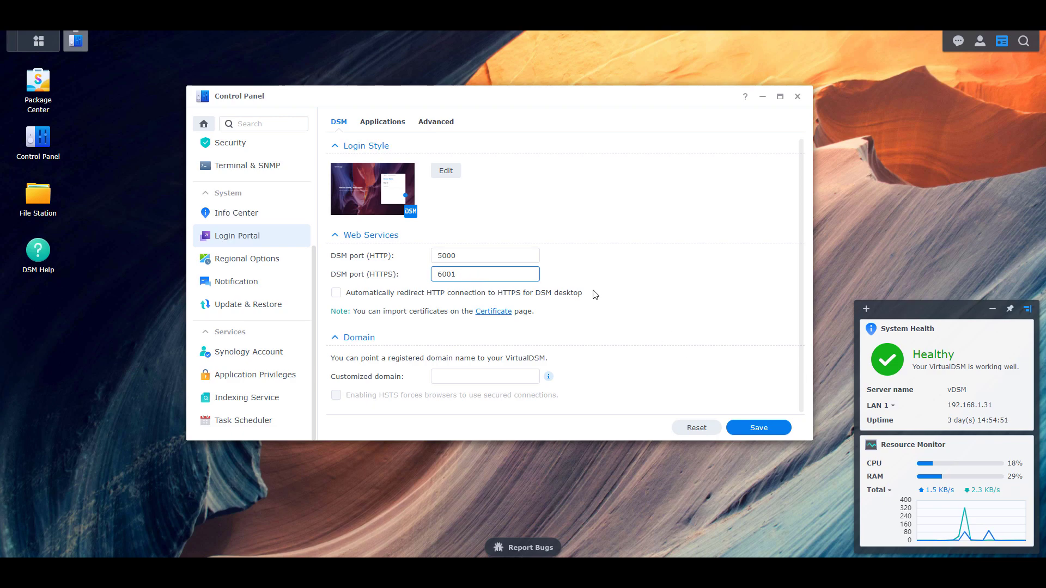
click(528, 299)
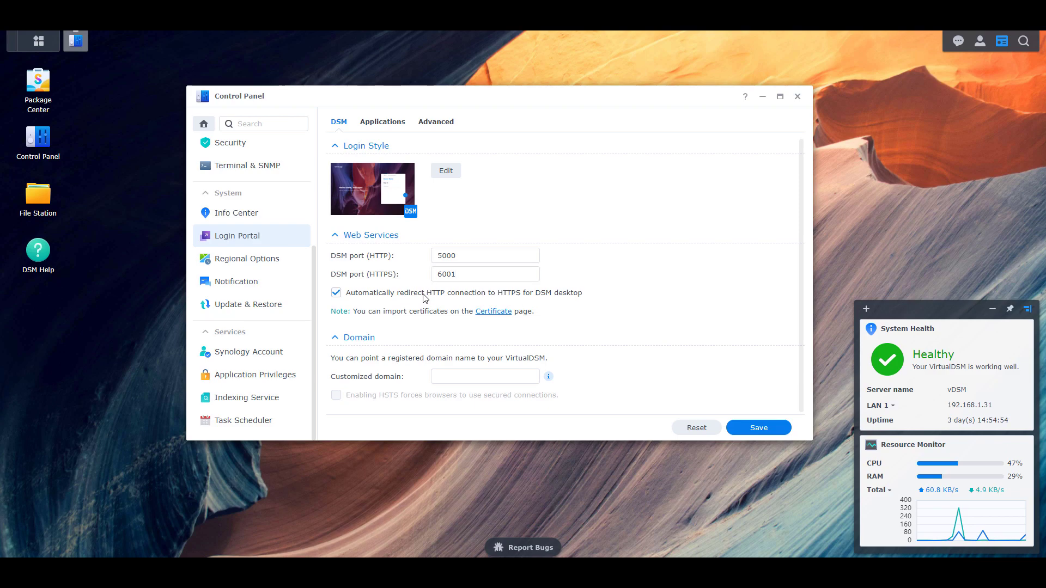
click(423, 295)
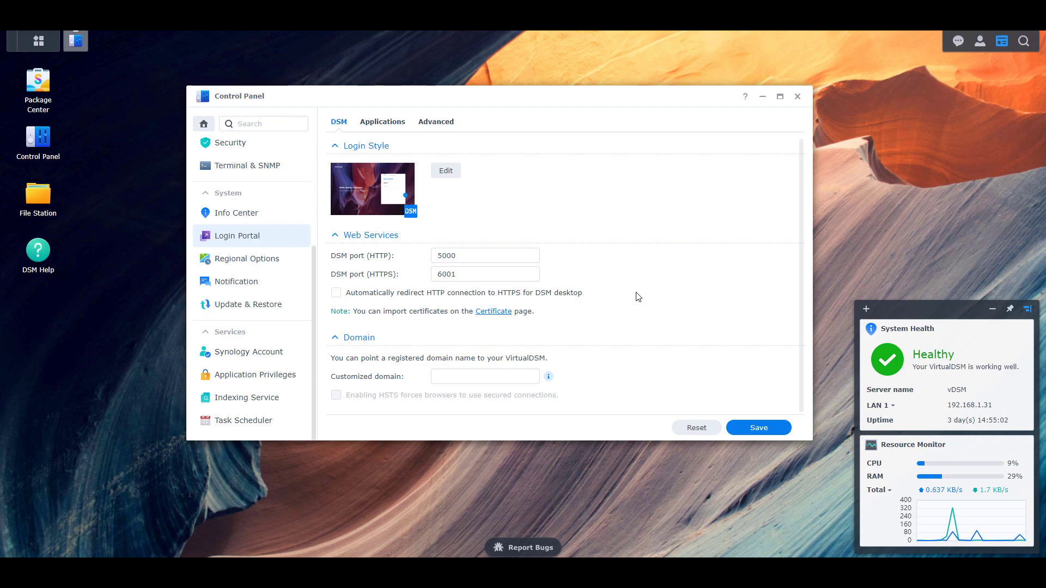
Start a reverse proxy rule named NAS with an HTTPS source for hostname nas.mydomain.com on port 443
click(445, 125)
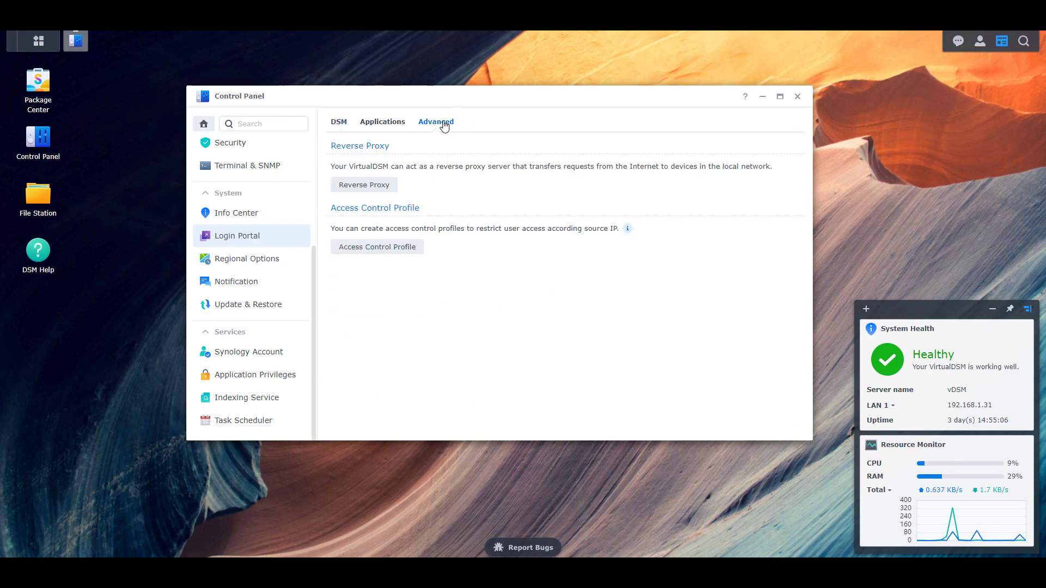
click(367, 187)
click(497, 306)
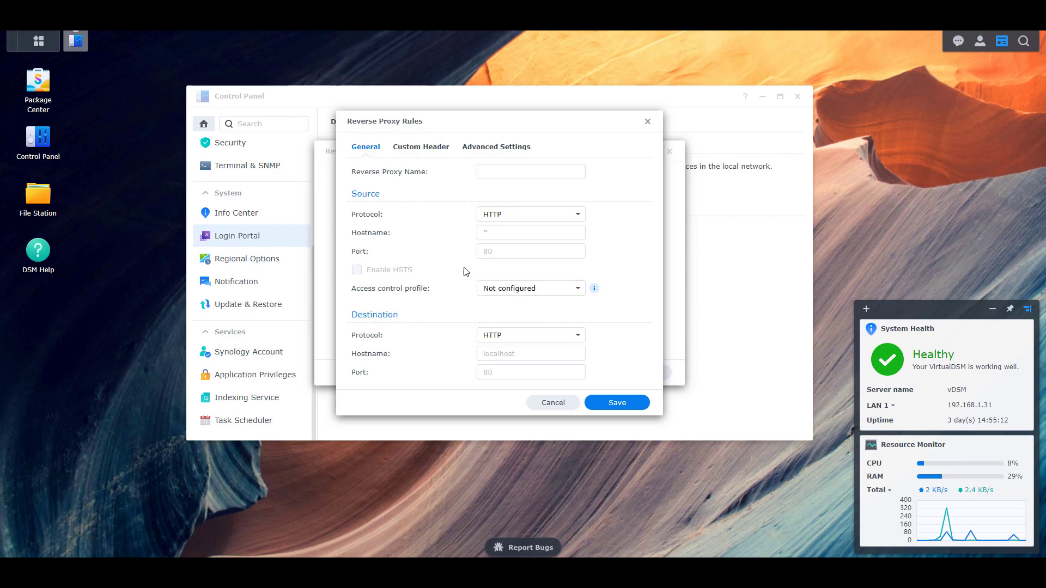
click(493, 177)
text(nas.)
key(BackSpace)
key(BackSpace)
text(NAS)
key(Tab)
key(Tab)
text(nas.mydomain.com)
click(512, 215)
click(508, 249)
click(506, 251)
text(443)
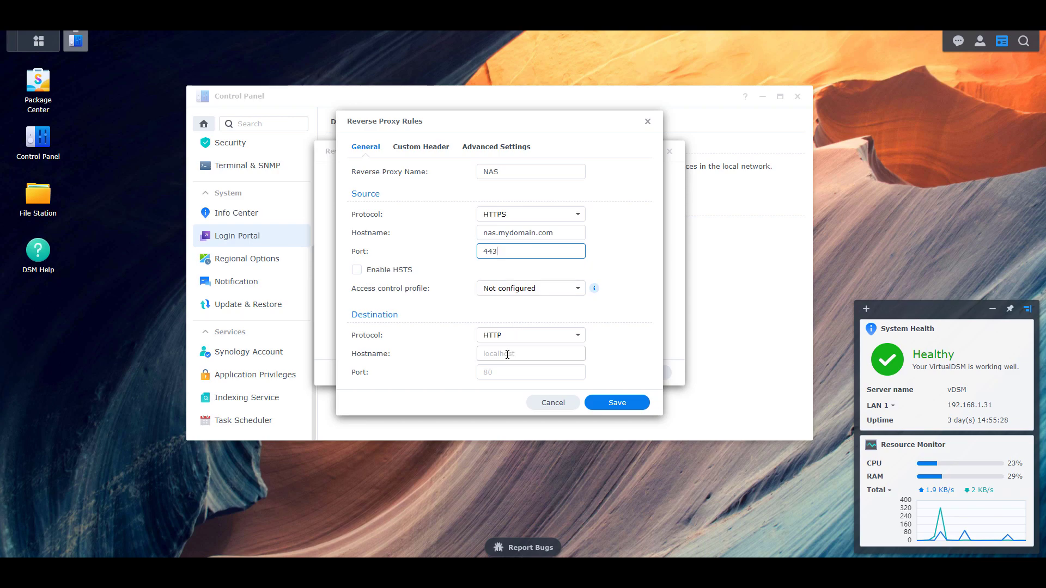
Set the reverse proxy rule's destination to HTTPS, hostname 192.168.1.31 and port 6001
click(507, 355)
text(192.168.1.31)
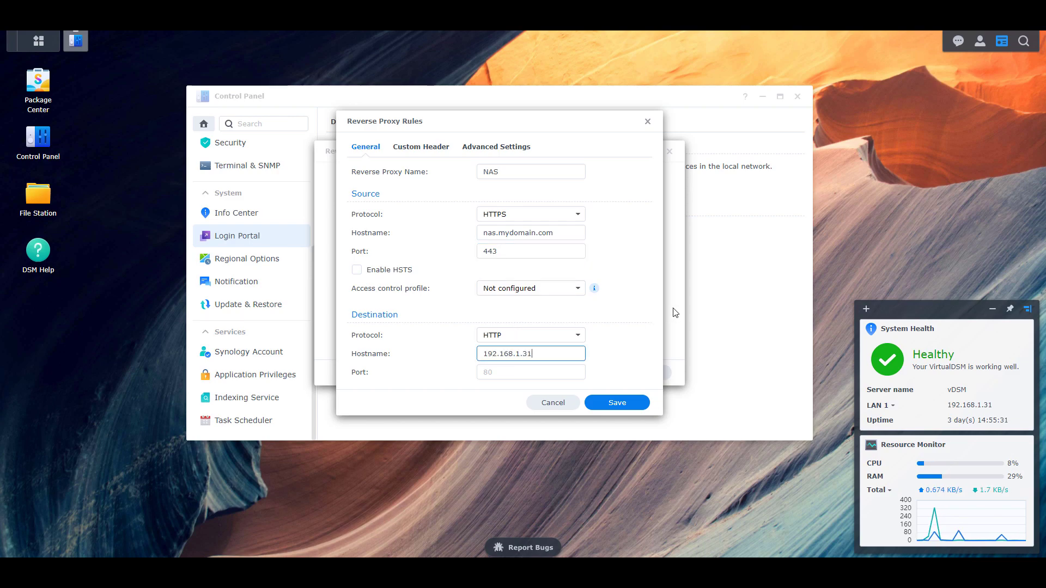
key(Tab)
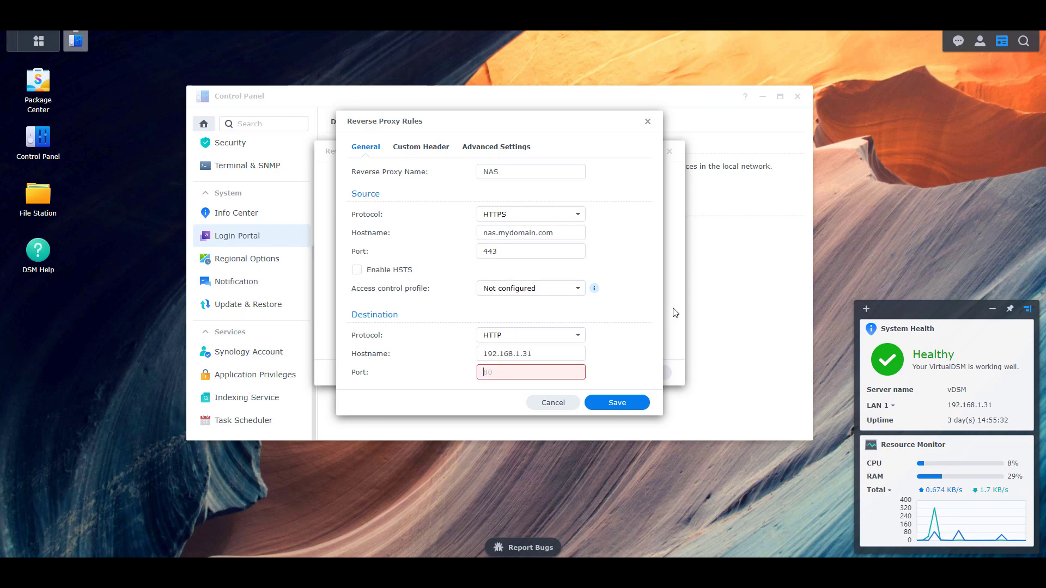
text(6001)
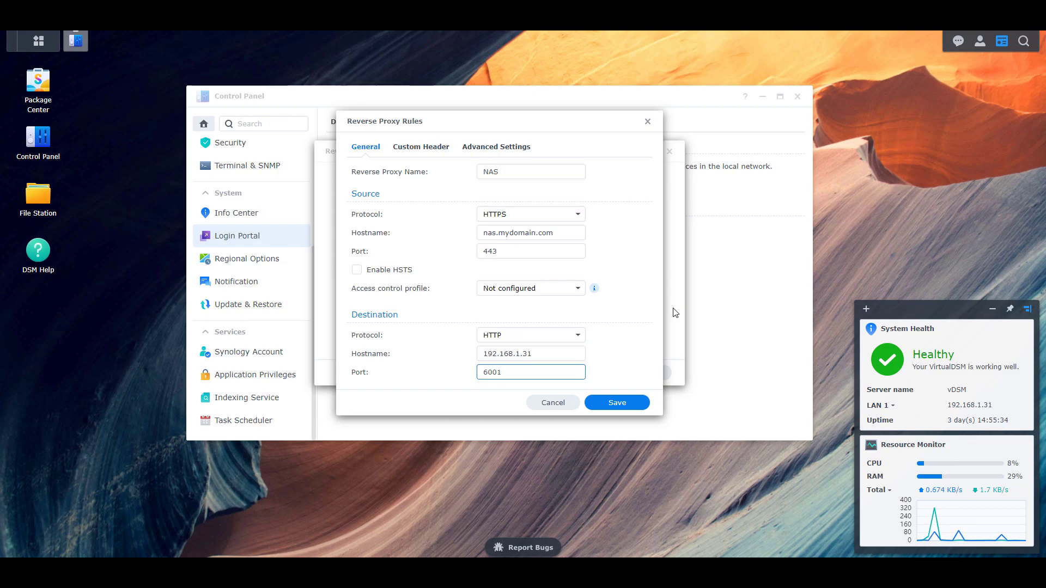
click(553, 336)
click(533, 370)
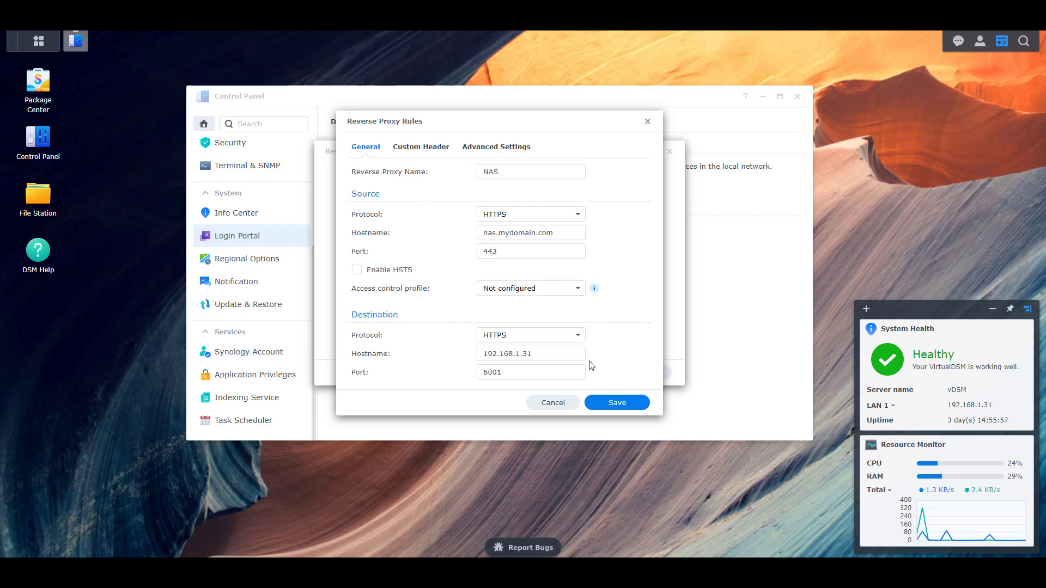
Discard the unsaved reverse proxy rule and close Control Panel
click(546, 404)
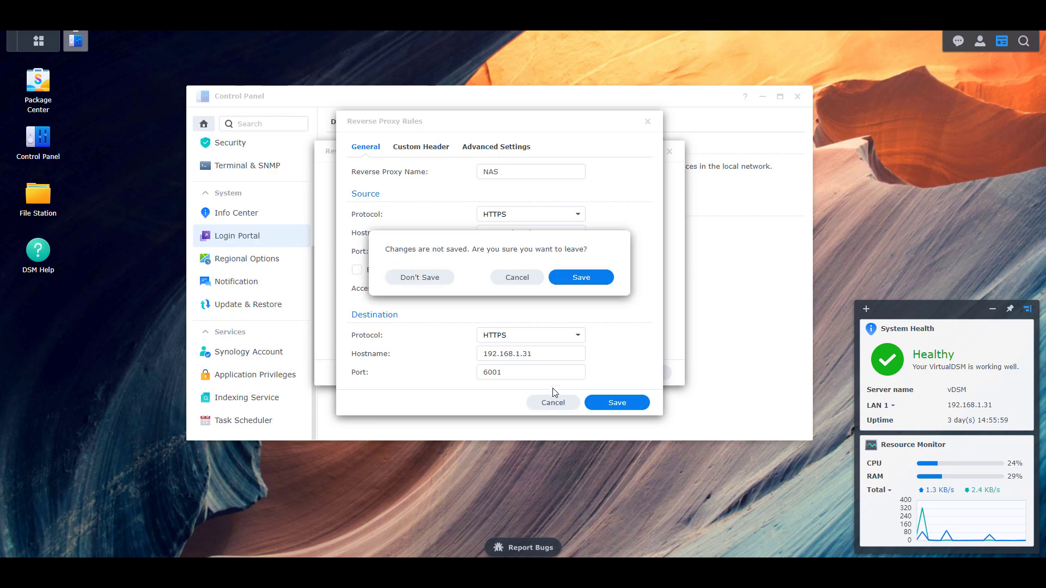
click(428, 280)
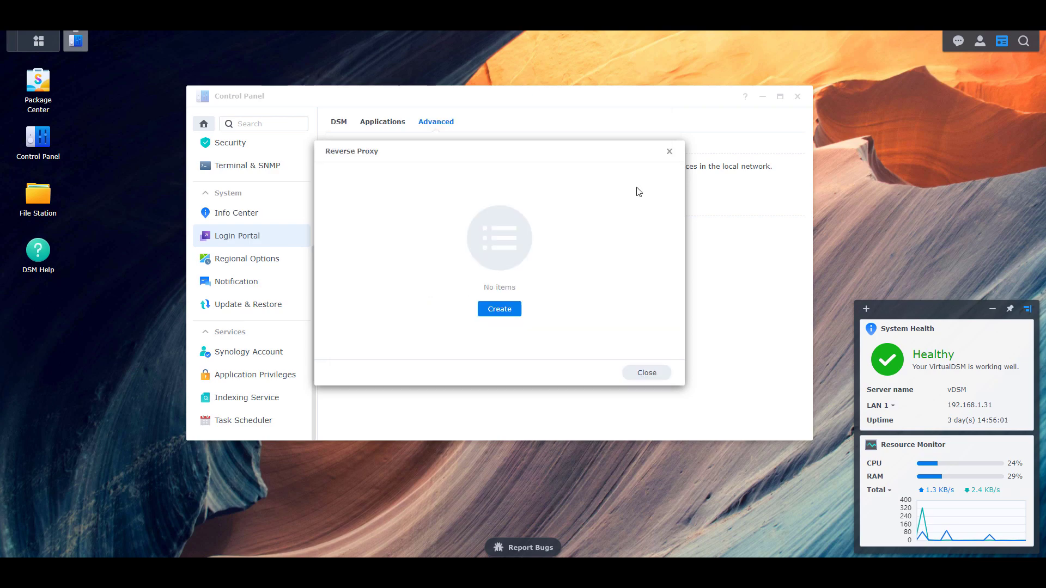
click(670, 152)
click(797, 97)
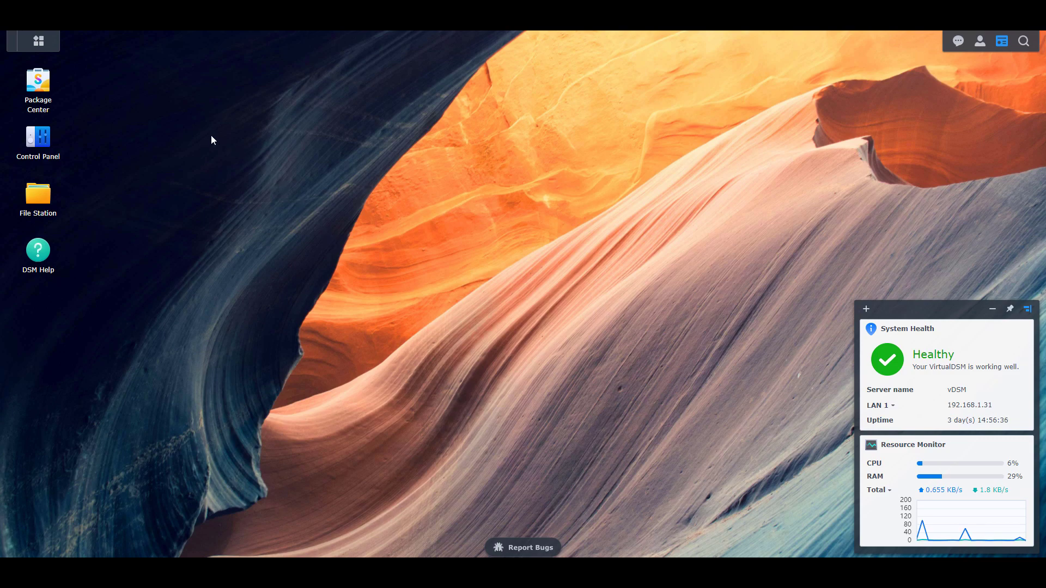
Launch Snapshot Replication, dismiss the replication performance notice and show the snapshots of the shared folders
click(38, 41)
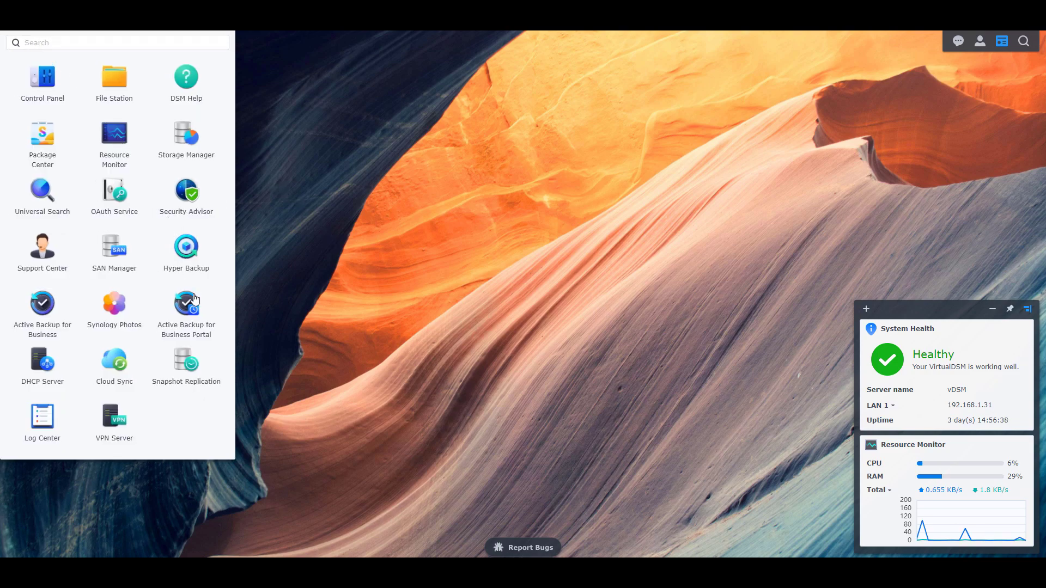
click(188, 363)
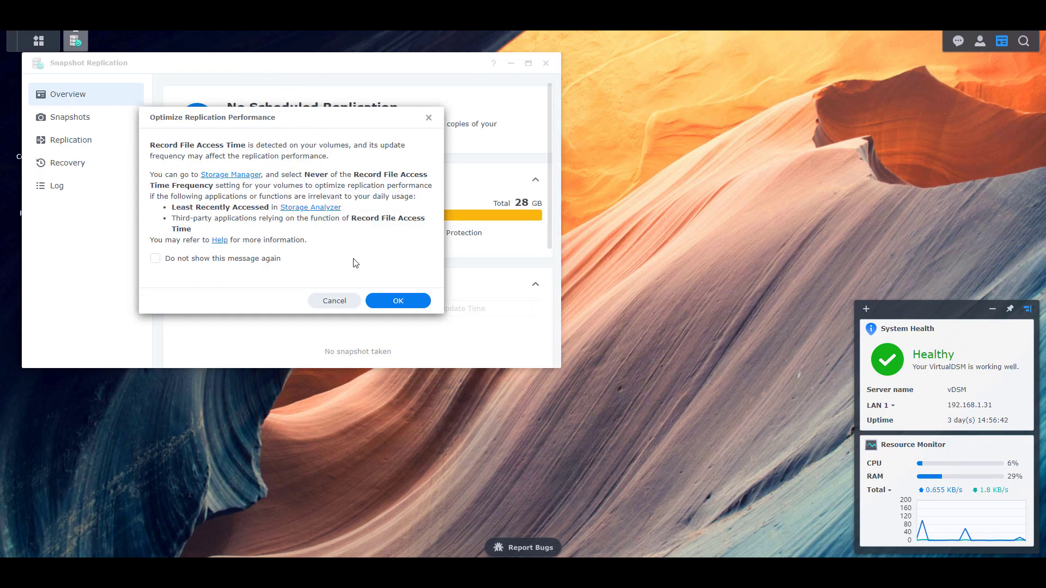
click(379, 305)
drag(307, 55, 422, 91)
click(217, 157)
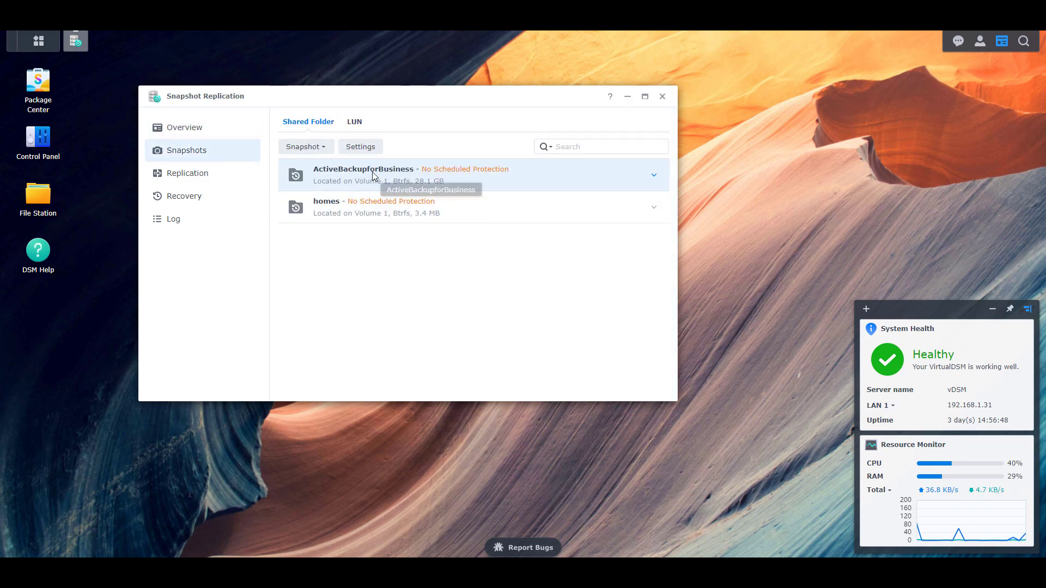
Enable a daily 00:00 snapshot schedule for ActiveBackupforBusiness, with a retention policy that keeps the latest 128 snapshots
click(342, 147)
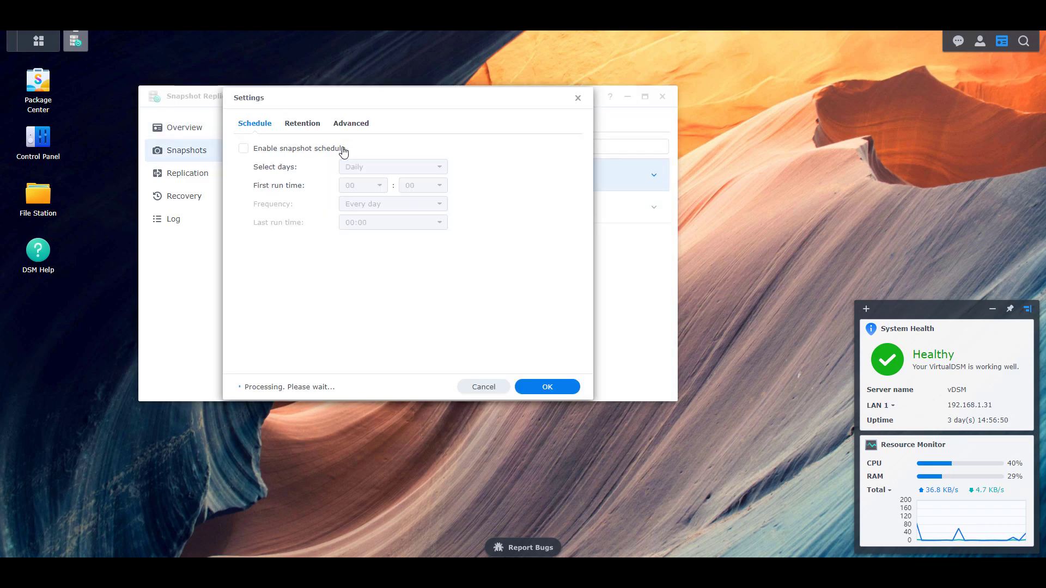
click(342, 149)
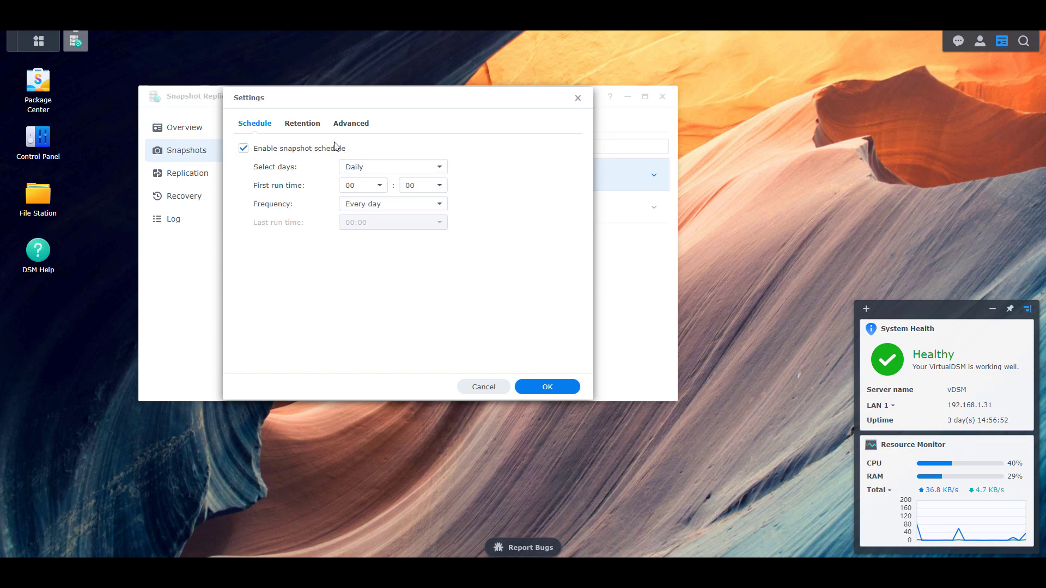
click(304, 125)
click(289, 179)
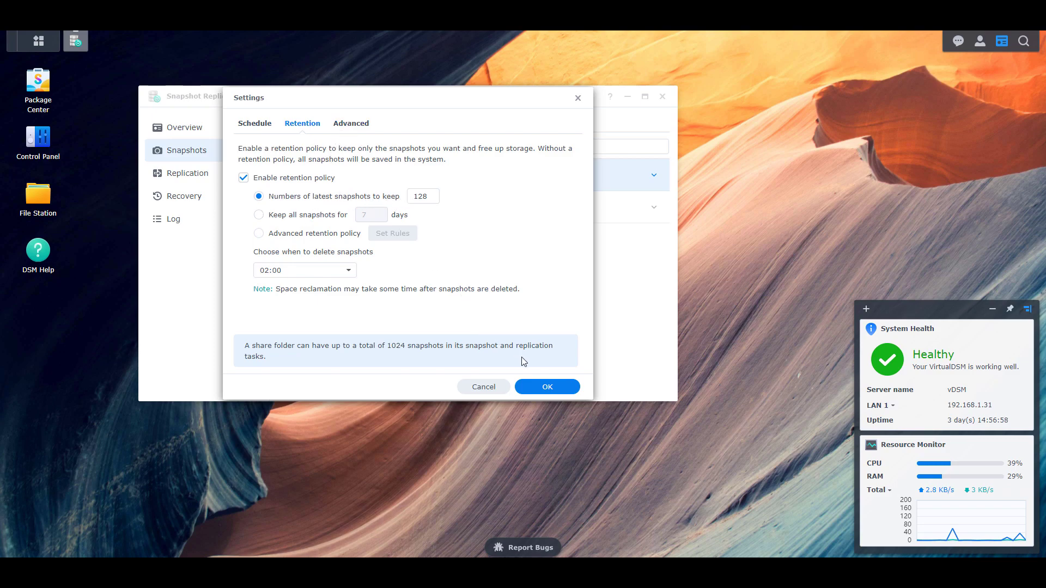
click(358, 126)
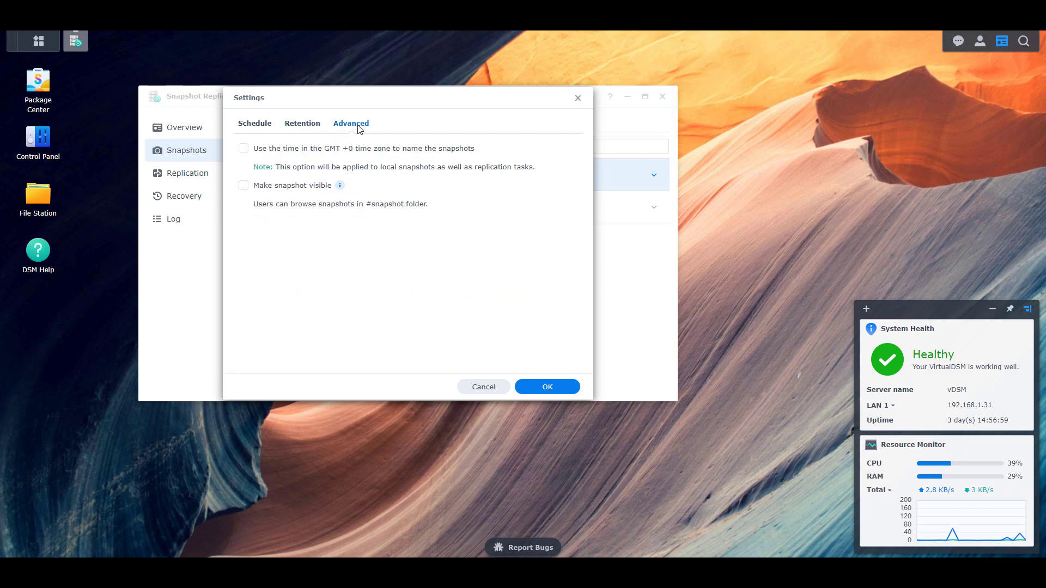
click(267, 127)
click(549, 387)
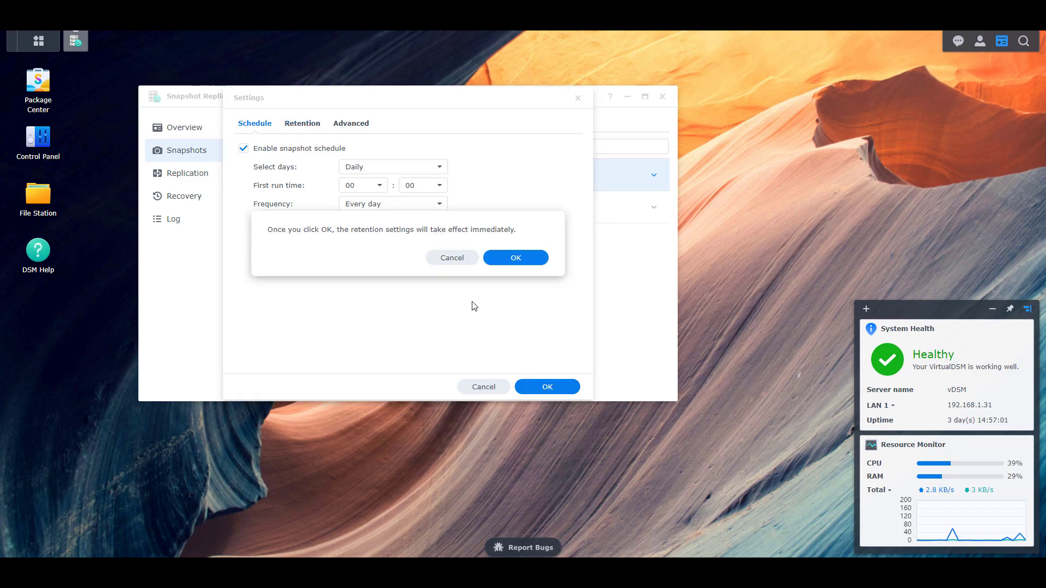
click(515, 258)
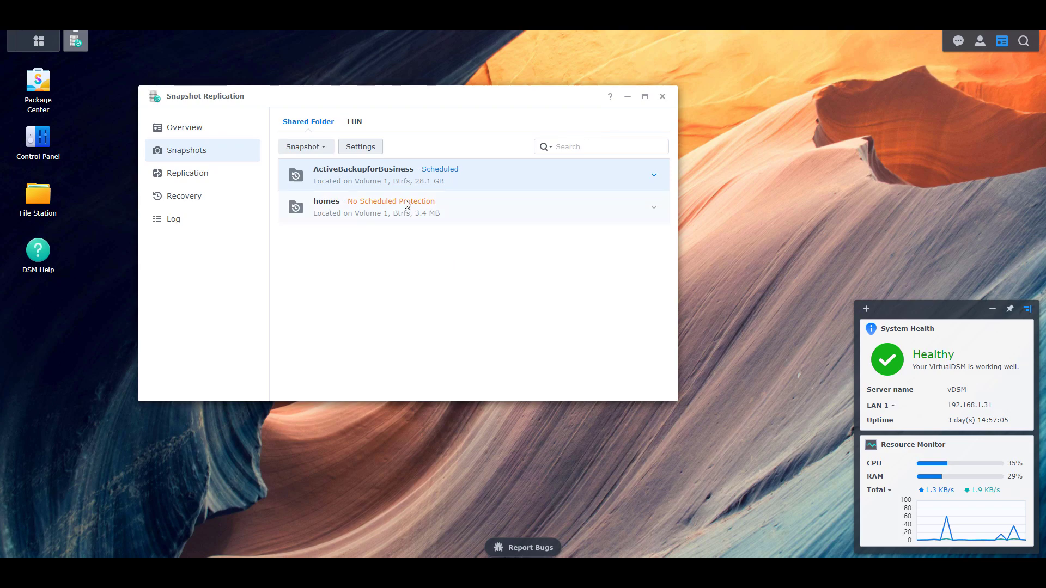
Give the homes folder a daily 00:00 snapshot schedule with retention of the latest 128 snapshots, and close Snapshot Replication
click(435, 202)
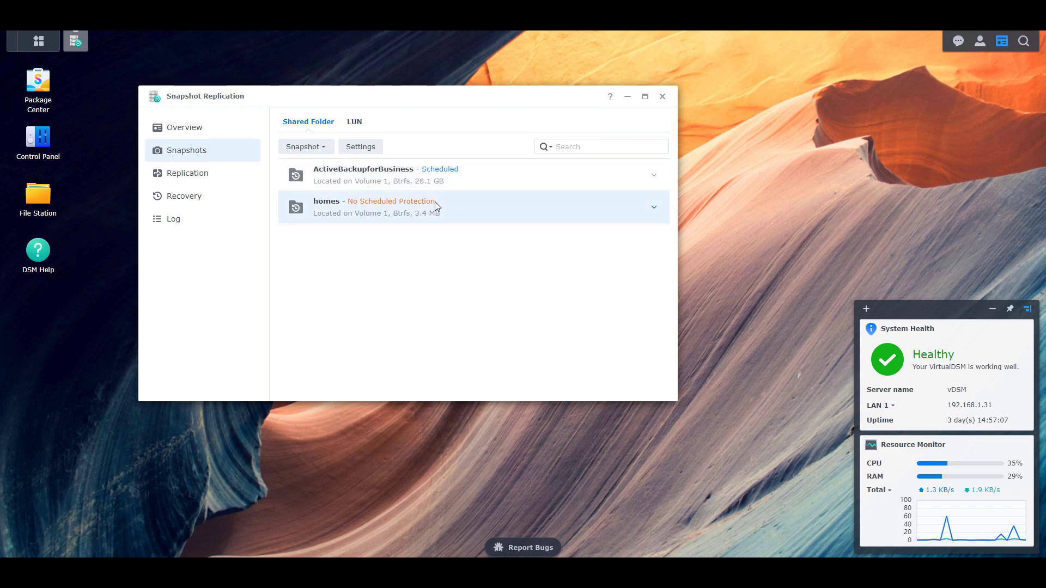
click(352, 147)
click(329, 149)
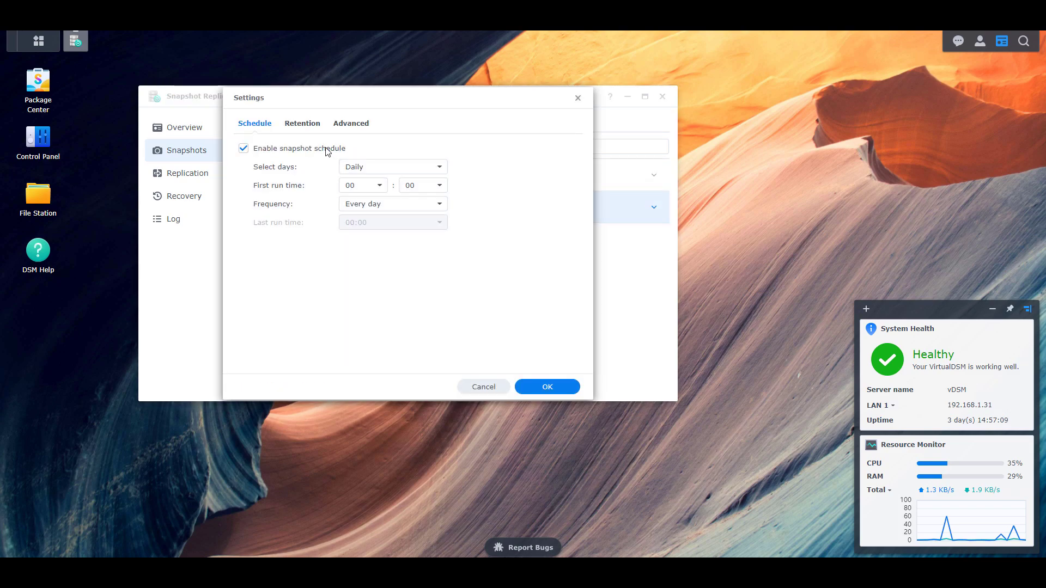
click(308, 129)
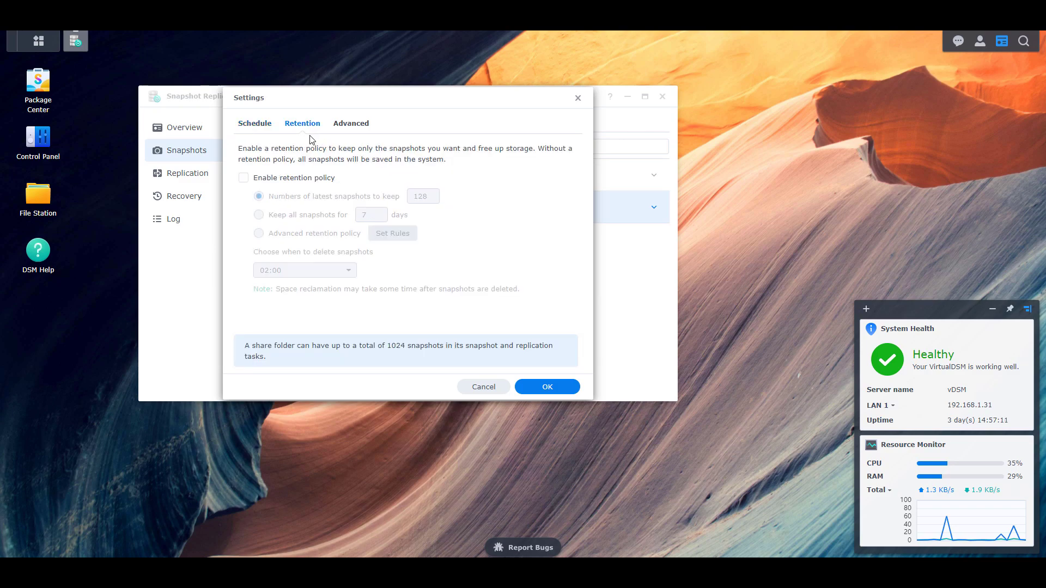
click(298, 177)
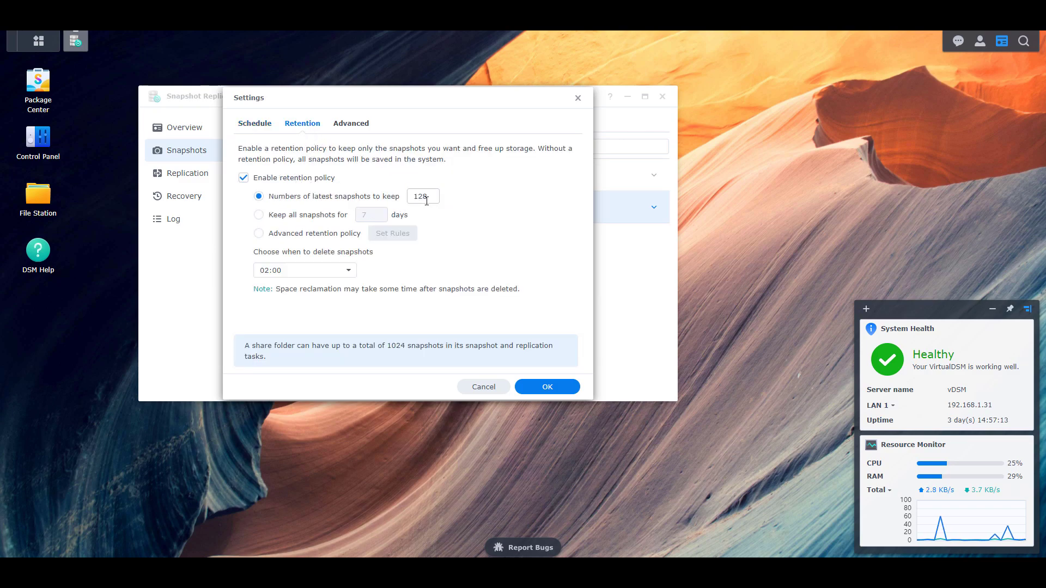
click(540, 387)
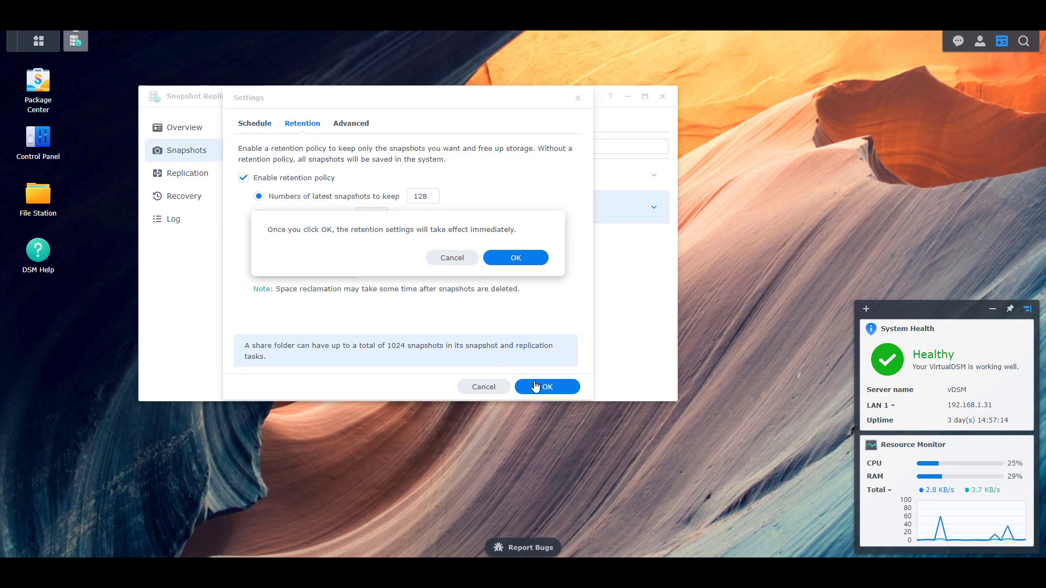
click(517, 258)
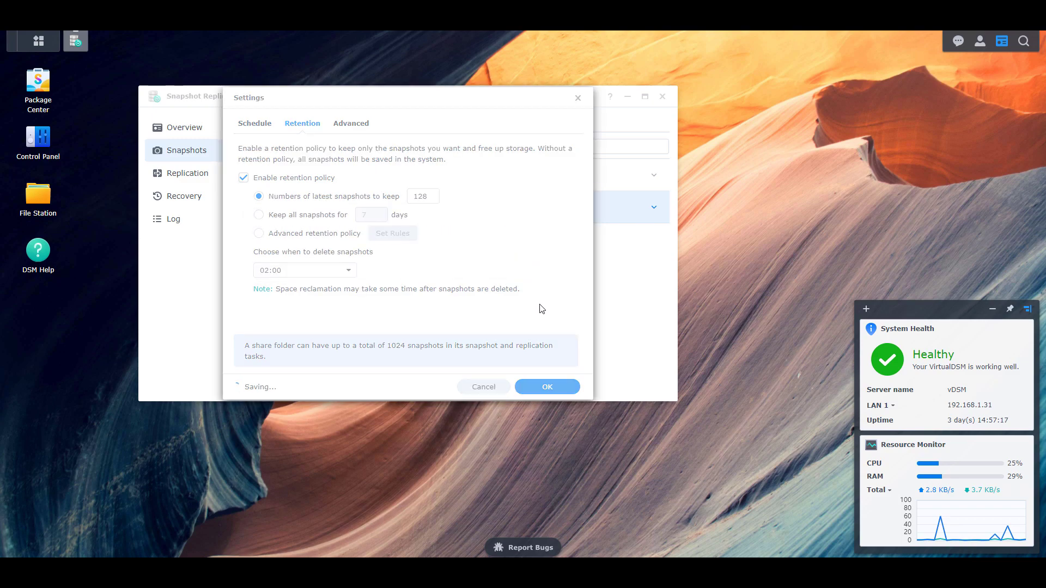
click(662, 98)
Launch Hyper Backup and examine the local, remote NAS, rsync and cloud backup destinations offered for a new task
click(38, 41)
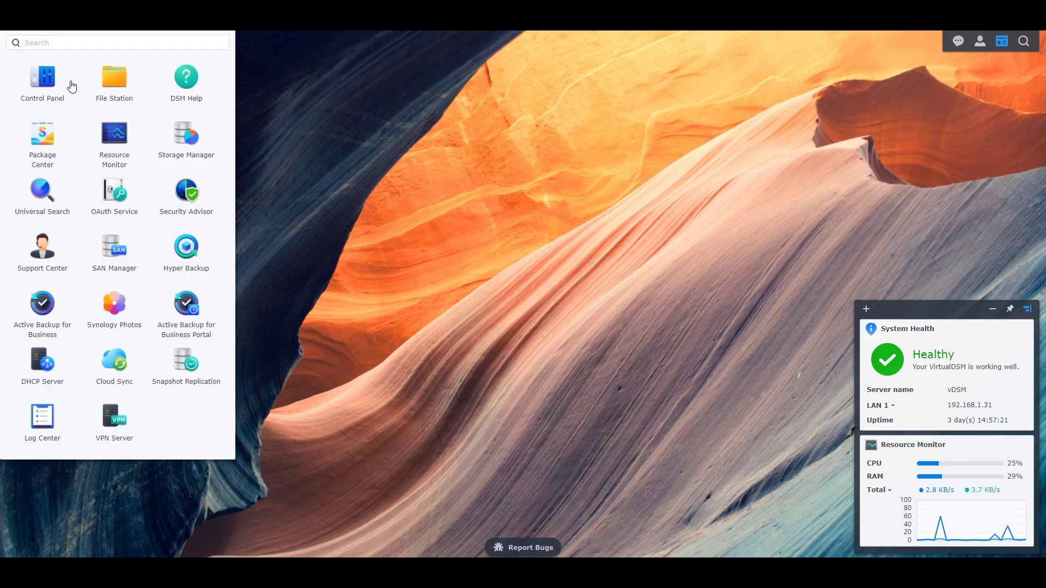
click(187, 261)
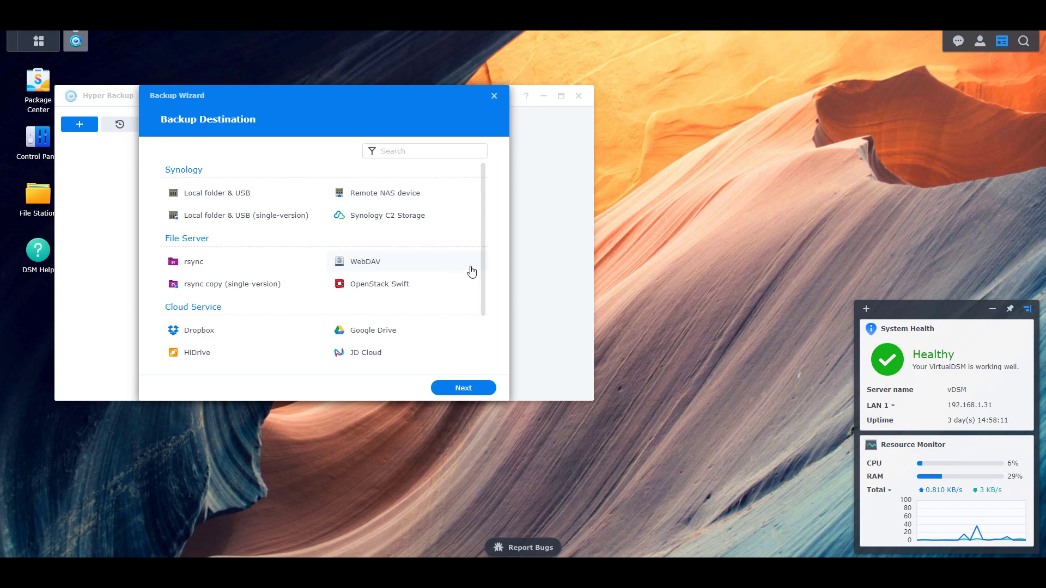
drag(485, 265, 482, 326)
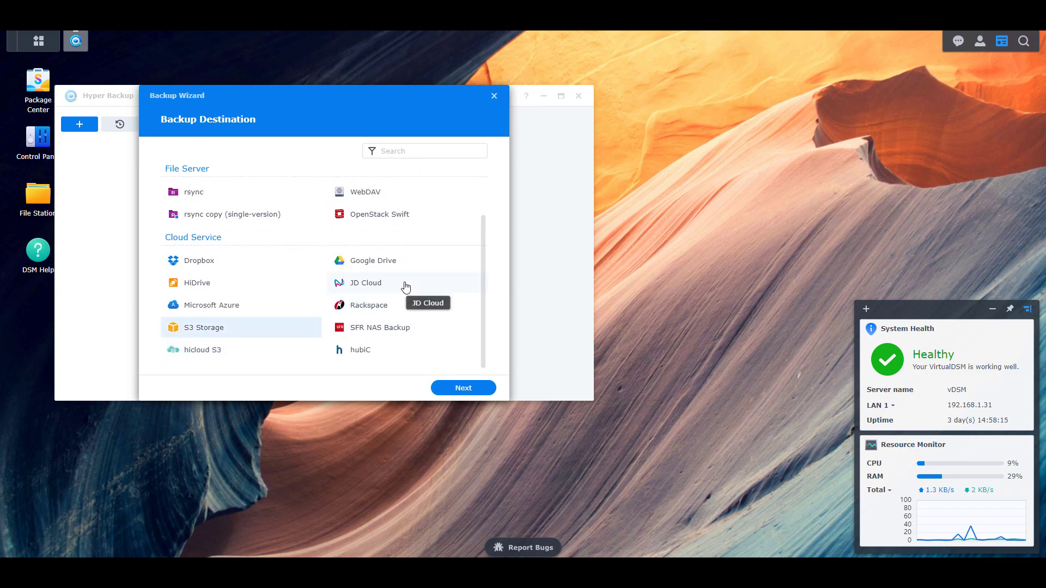
scroll(260, 255, up, 1)
click(243, 240)
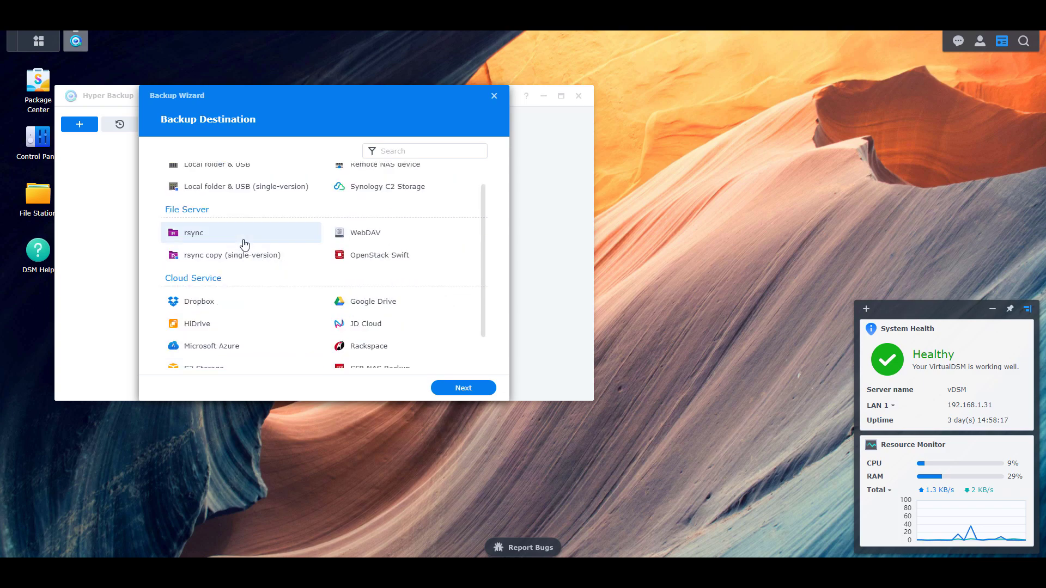
scroll(267, 248, up, 1)
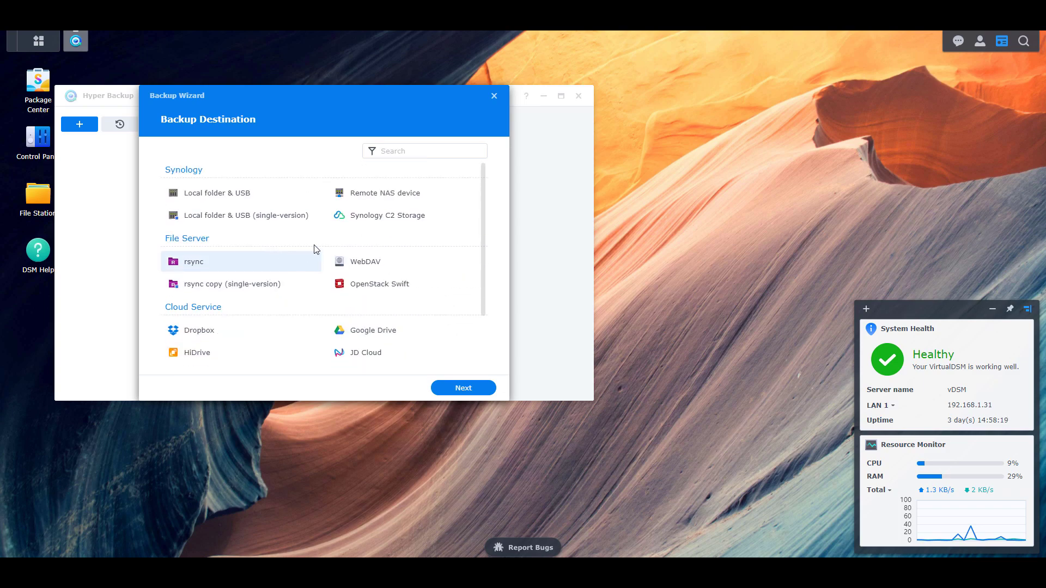
click(456, 201)
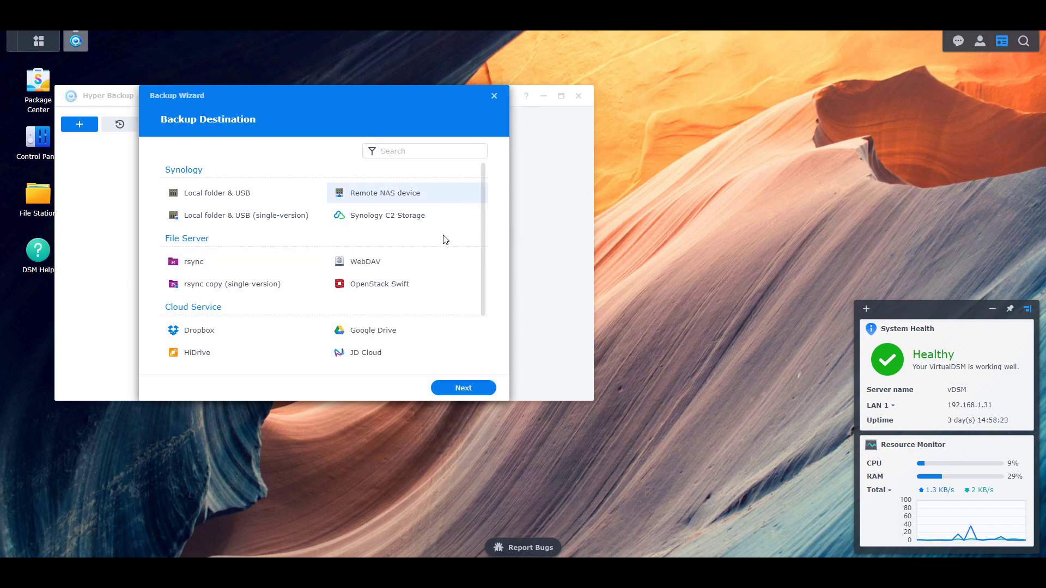
click(268, 262)
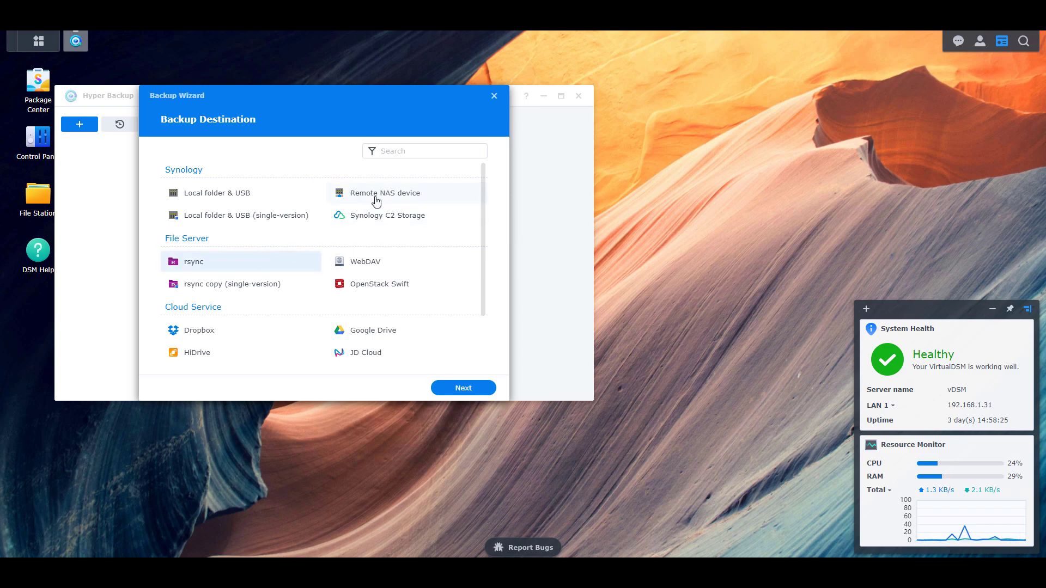
scroll(436, 265, down, 1)
scroll(436, 265, down, 1)
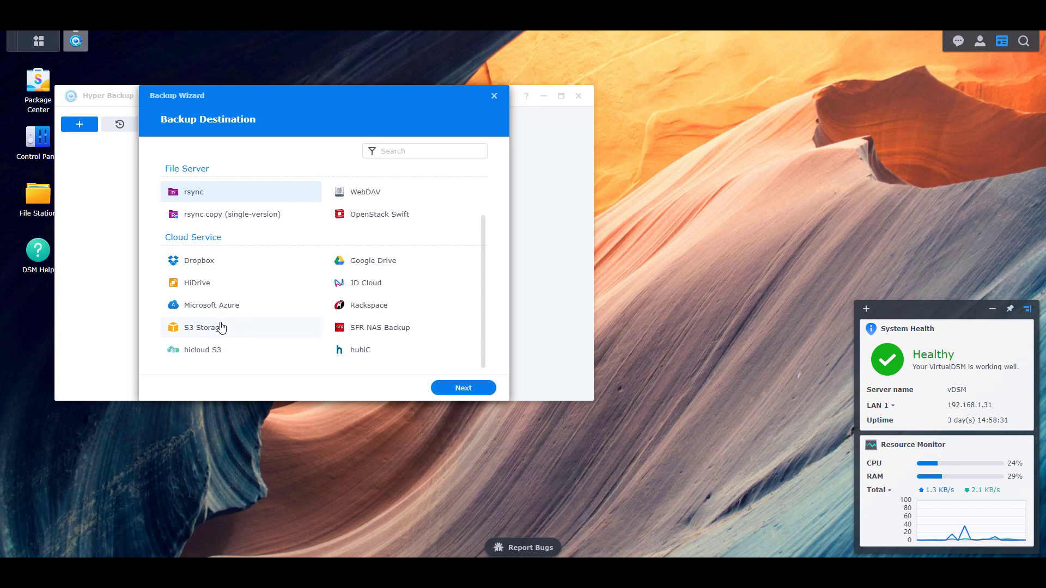
scroll(220, 327, up, 3)
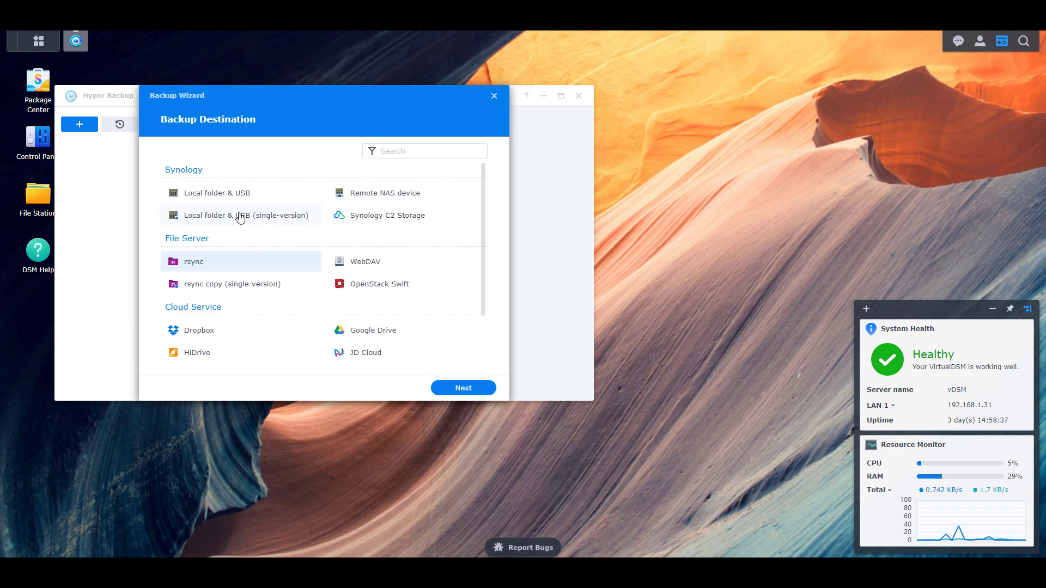
Choose Local folder & USB as destination and create the backup task in ActiveBackupforBusiness, directory vDSM_1
click(237, 199)
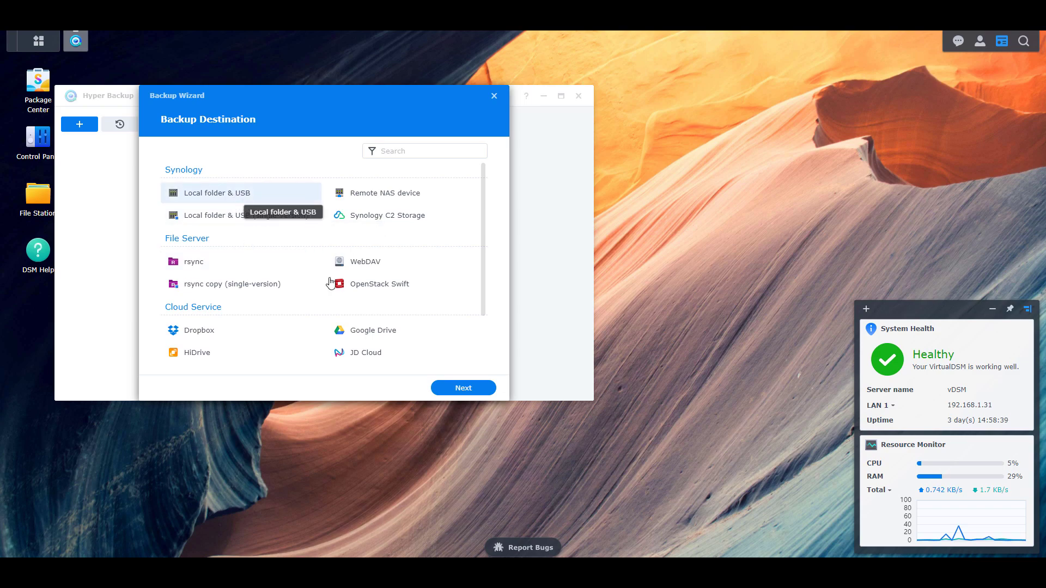
click(441, 387)
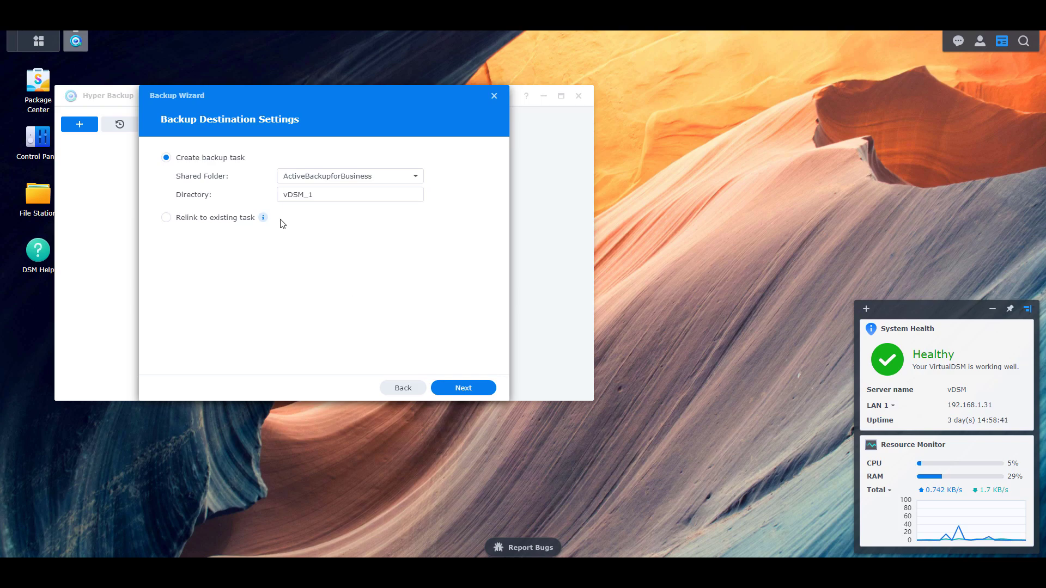
click(436, 383)
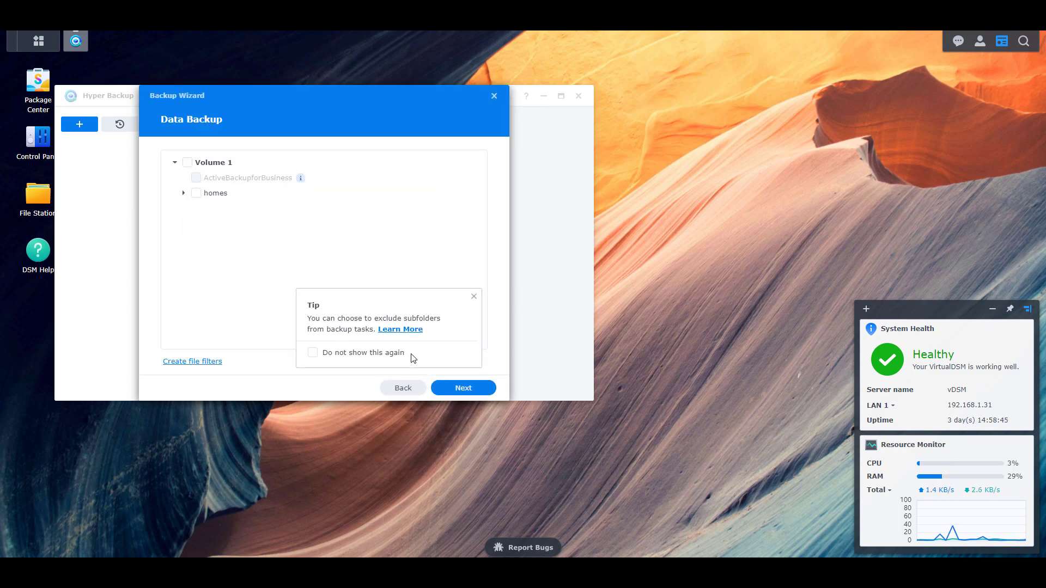
Select Volume 1 with its homes folder as the backup source, dismiss the tip and continue to the application selection
click(188, 164)
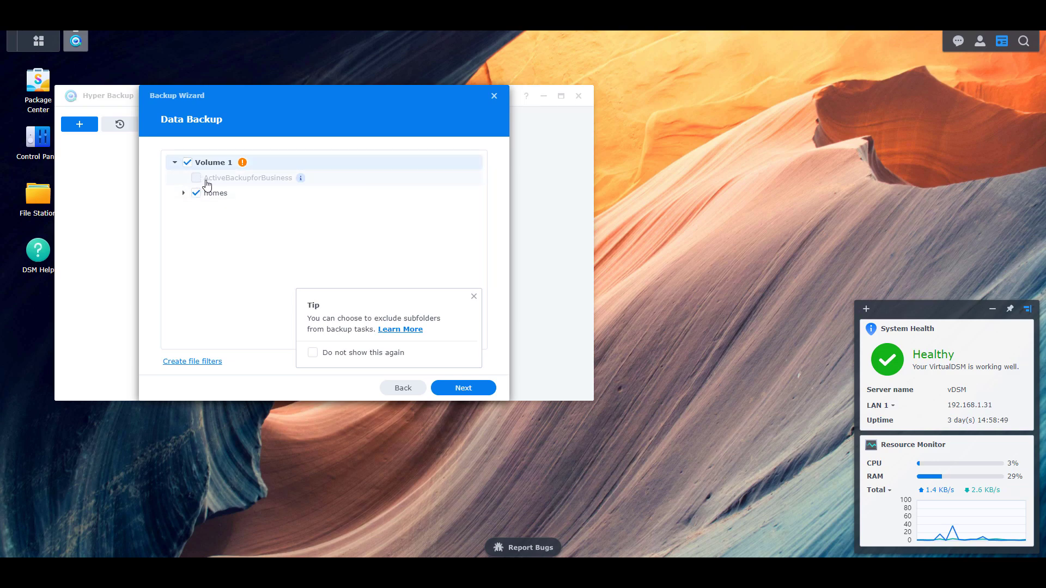
mouse_move(240, 162)
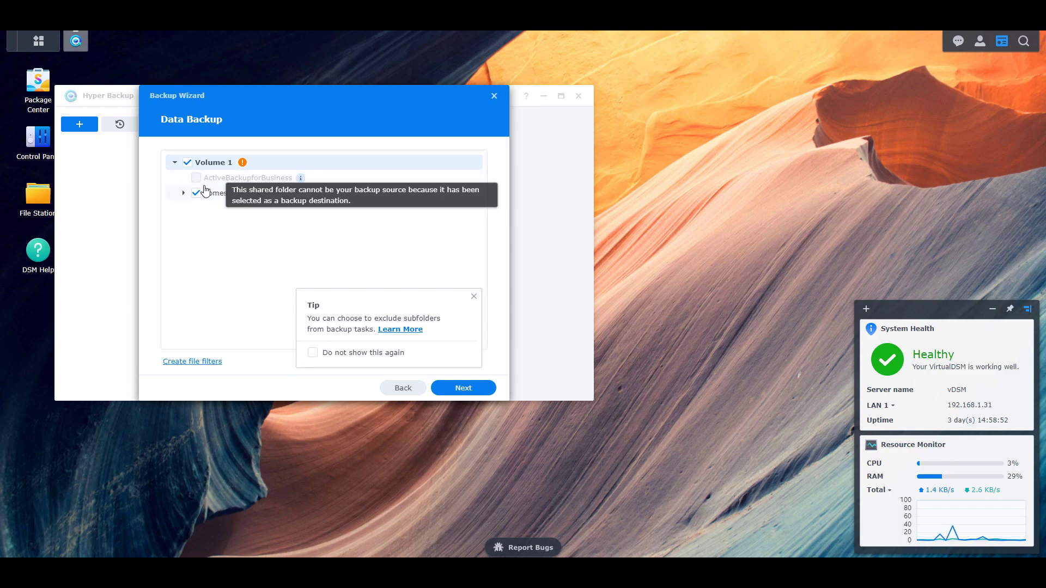
click(472, 297)
click(462, 387)
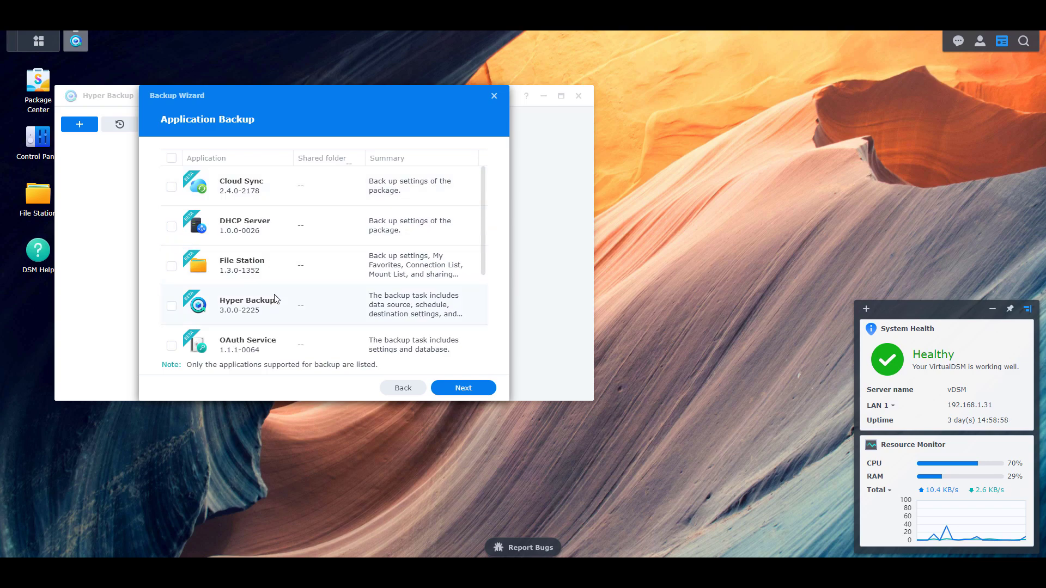
Include the Hyper Backup application in the backup task and continue to the backup settings
click(178, 303)
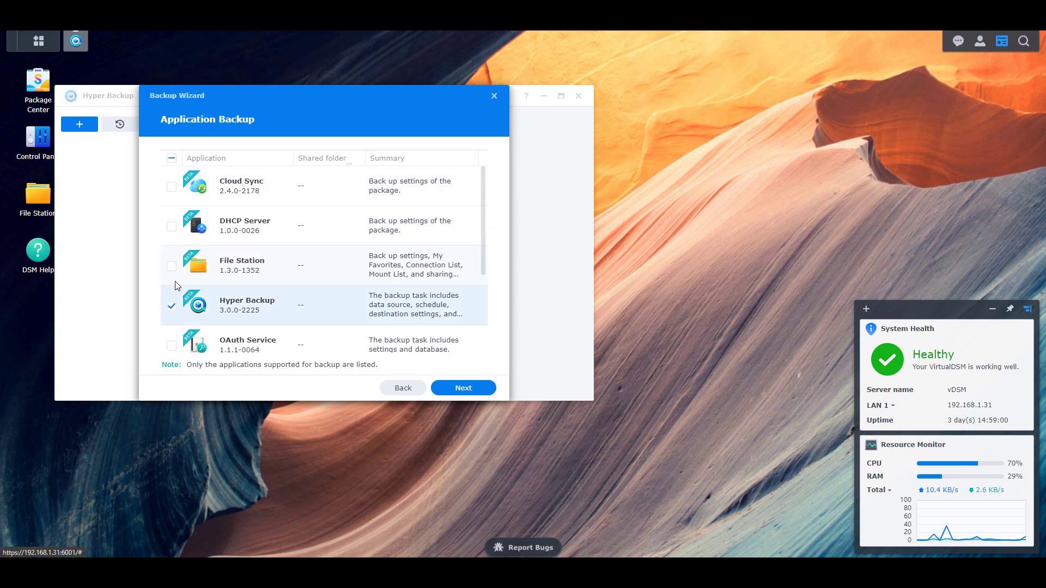
click(172, 267)
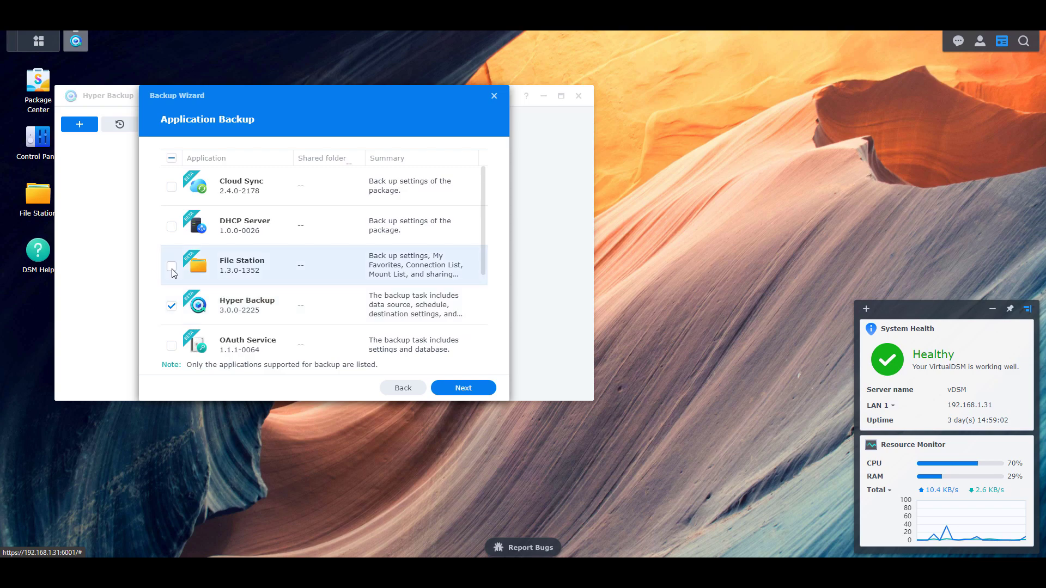
click(462, 387)
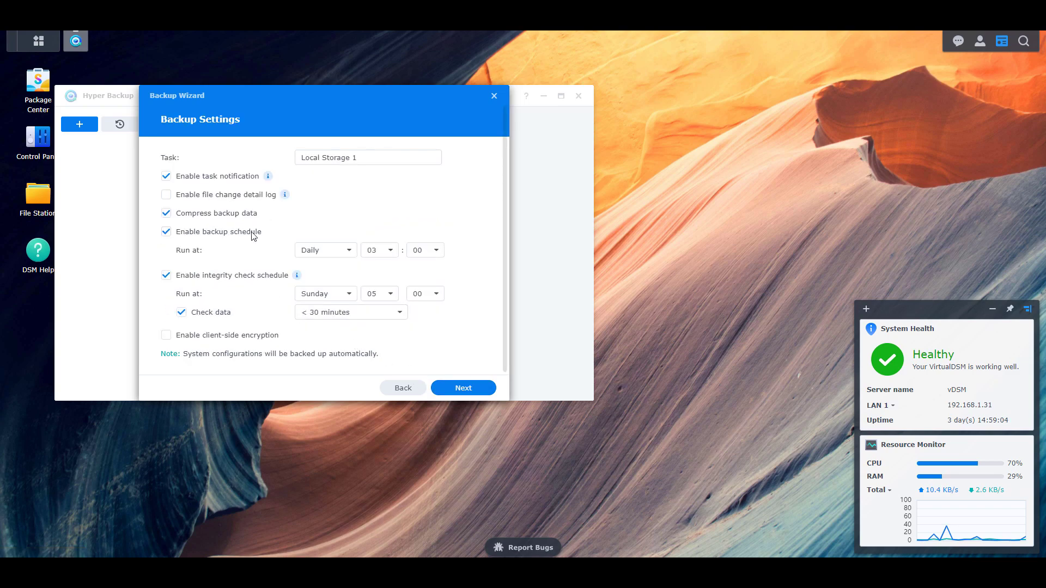
Select the backup task's name, discard the unfinished task and close Hyper Backup
click(388, 158)
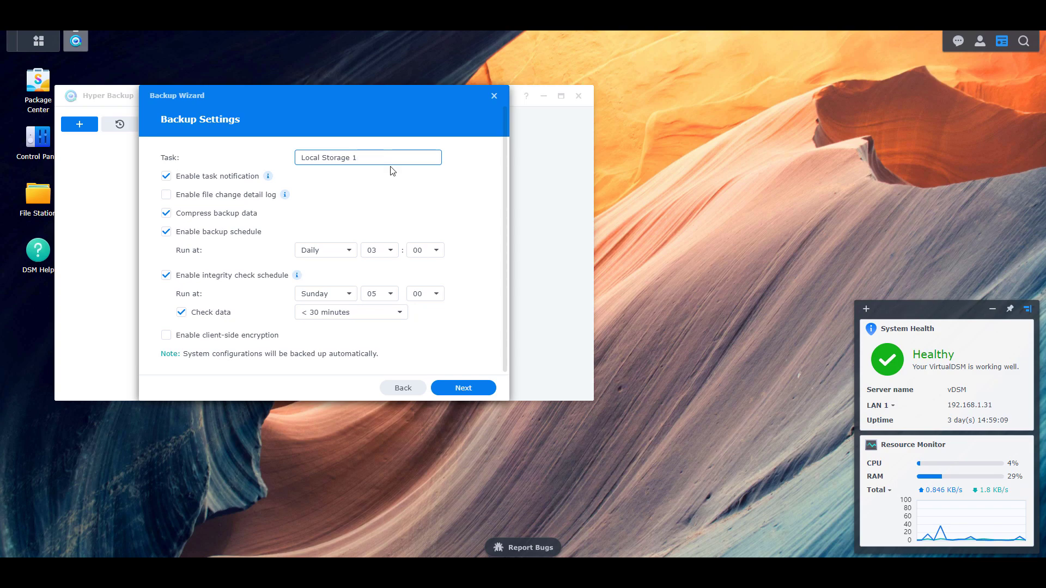
key(ctrl+a)
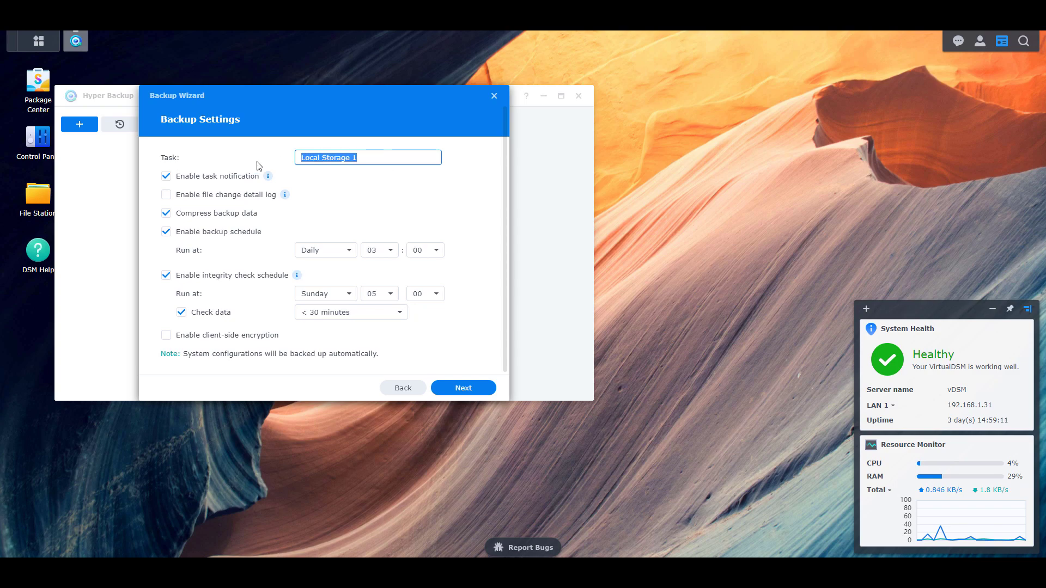
click(494, 98)
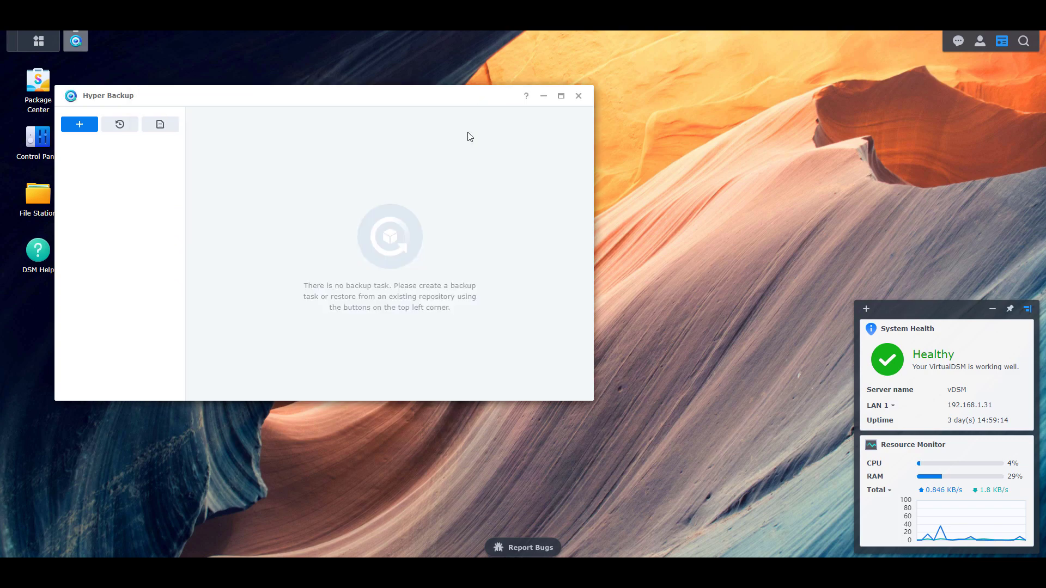
click(579, 97)
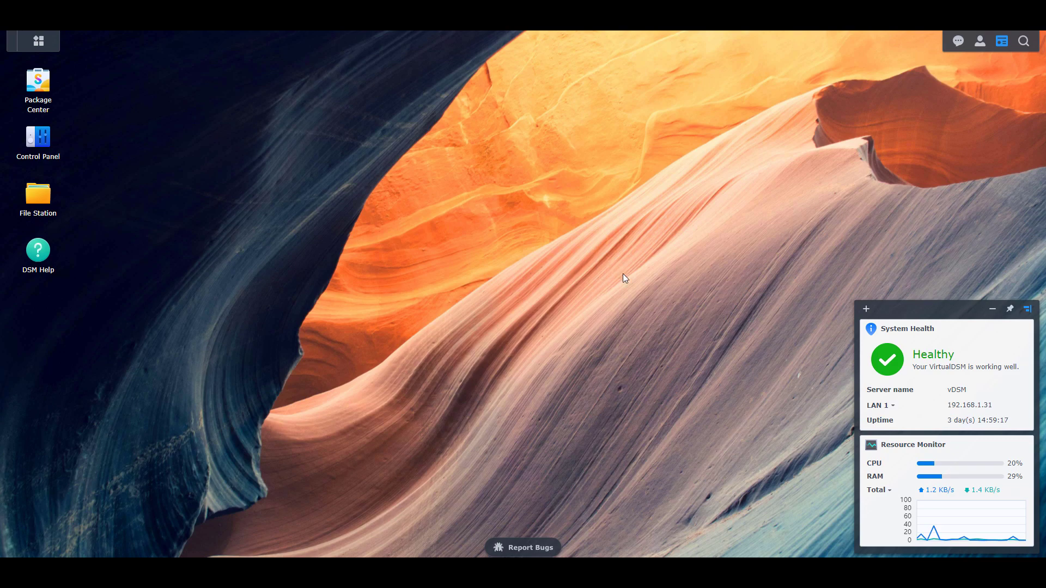